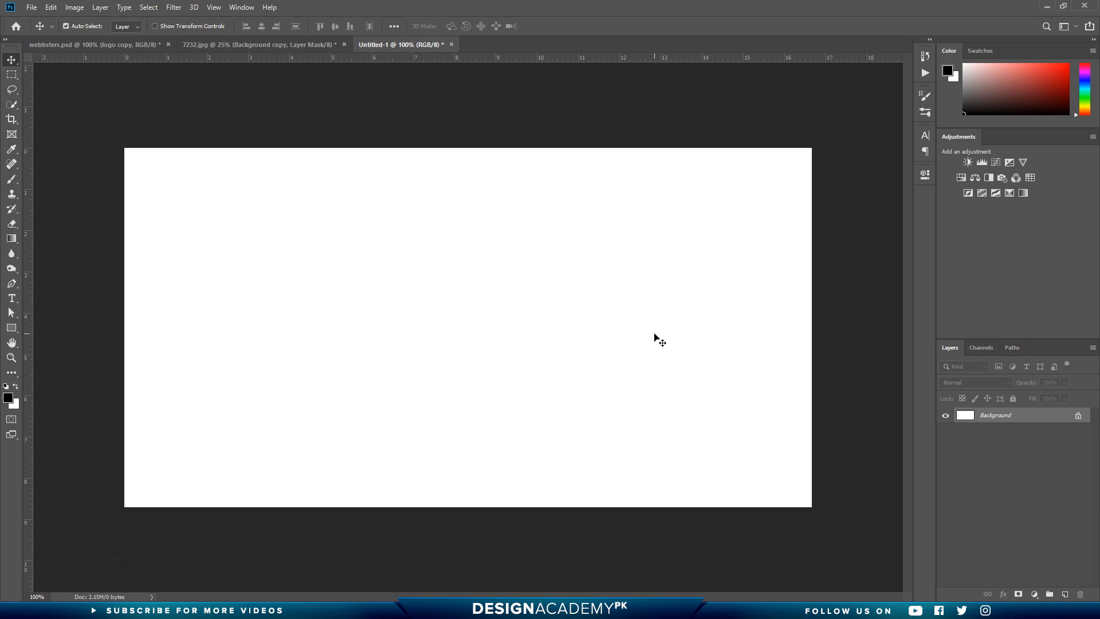
- Add a four-line text block reading "Look in to the future", "Activate your Brand", "Create your website today!", "Order Now" and shift it slightly lower
click(12, 298)
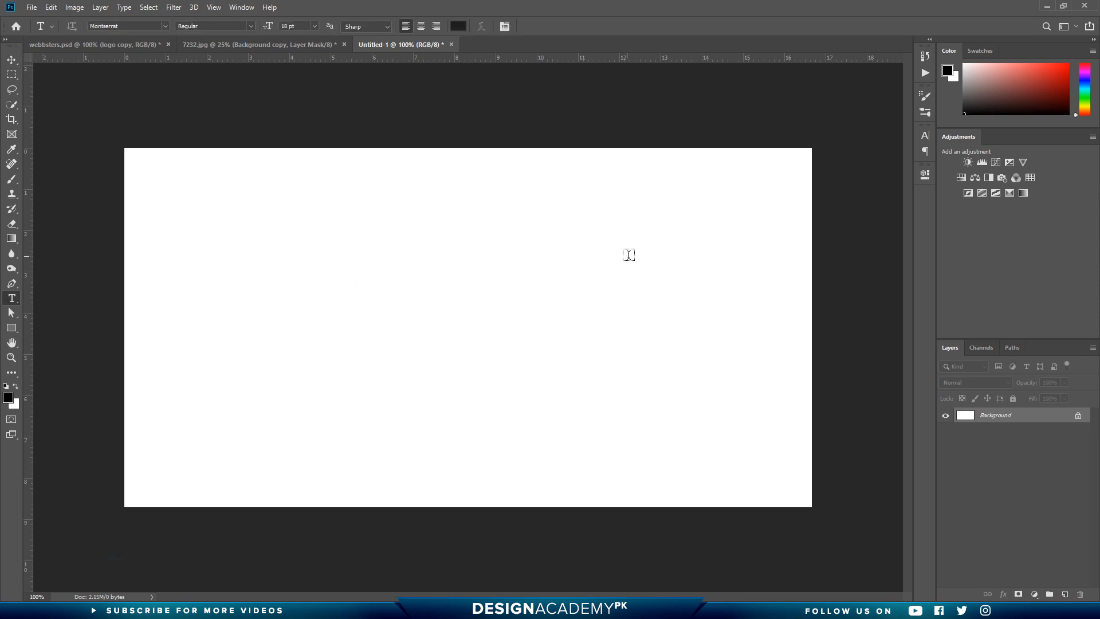
click(640, 260)
text(Look in to the future Activate your Brand Create your website today! Order Now)
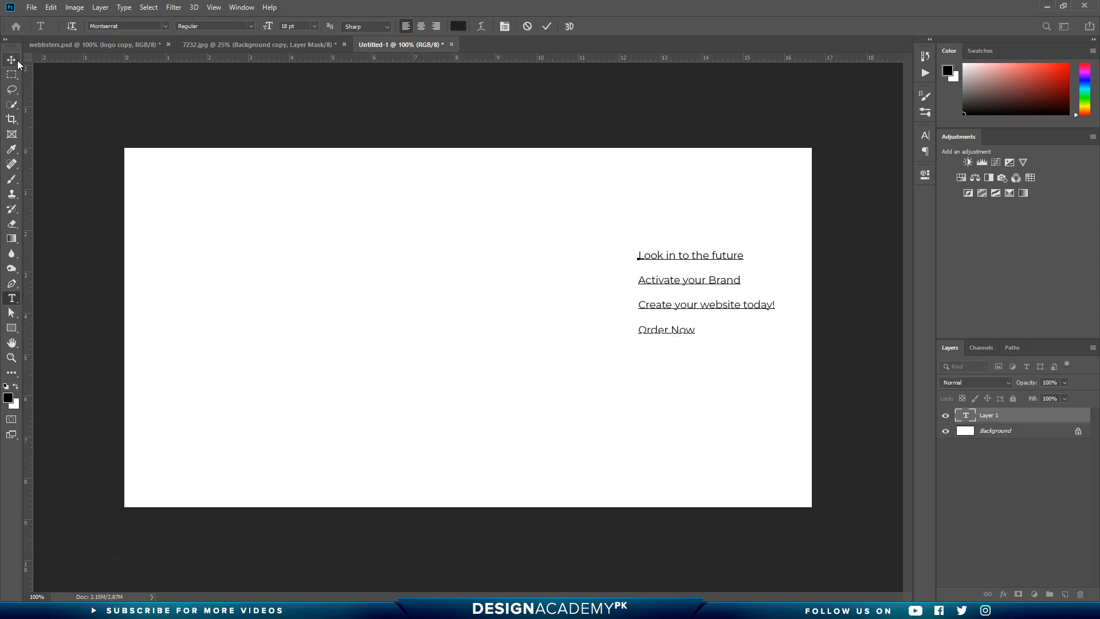
click(12, 59)
drag(713, 285, 711, 326)
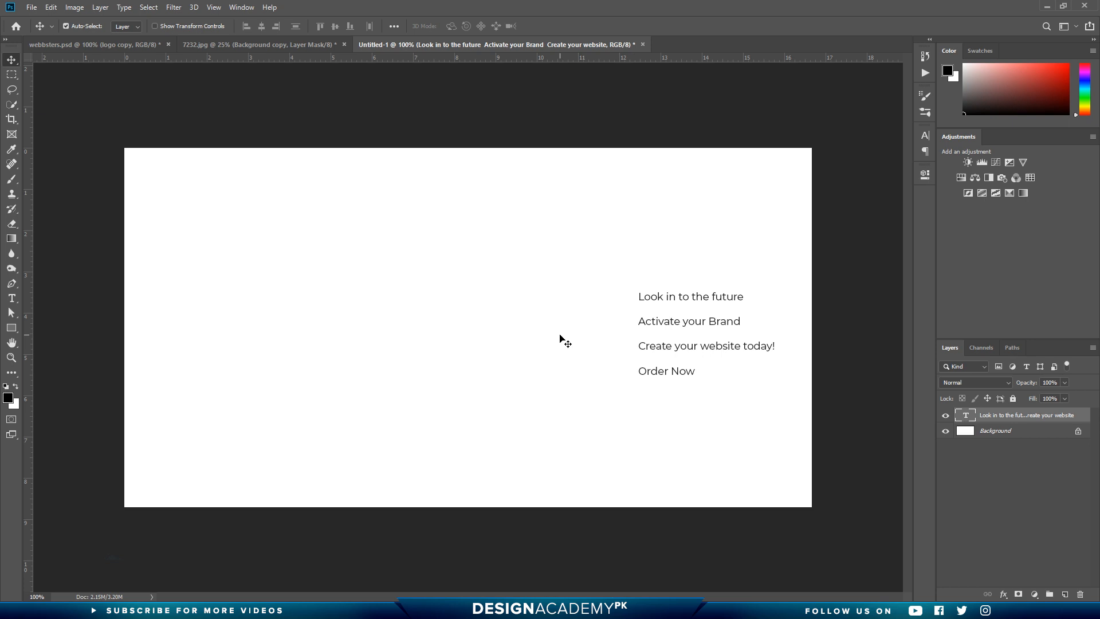
- Copy the line "Look in to the future" from the text block into its own text layer in the canvas's upper-left area
click(12, 298)
drag(743, 298, 638, 297)
right_click(652, 299)
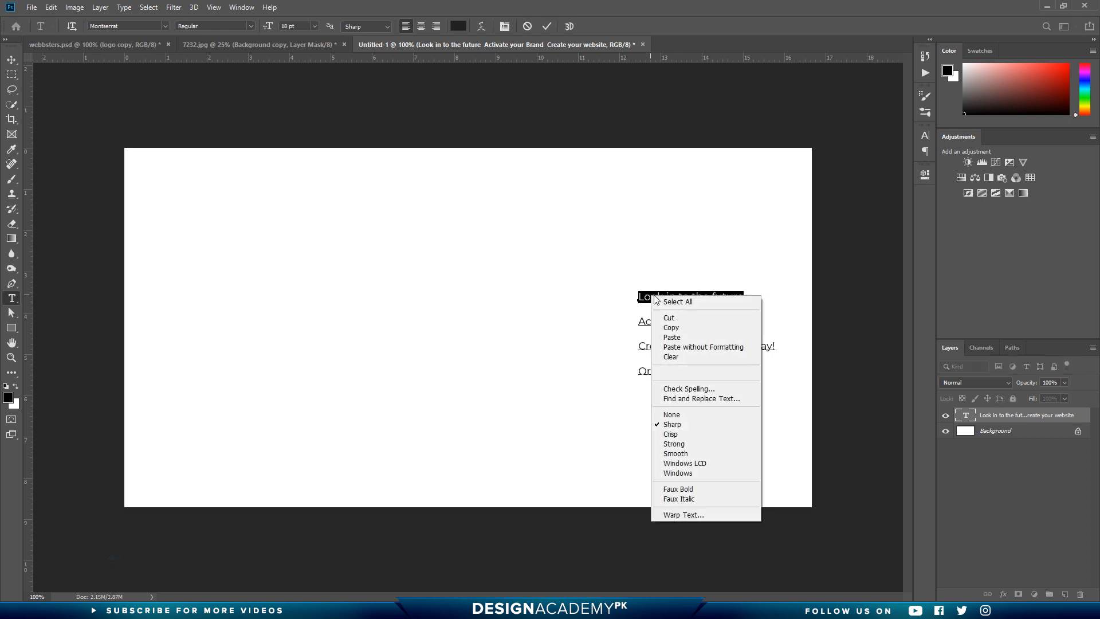
click(677, 328)
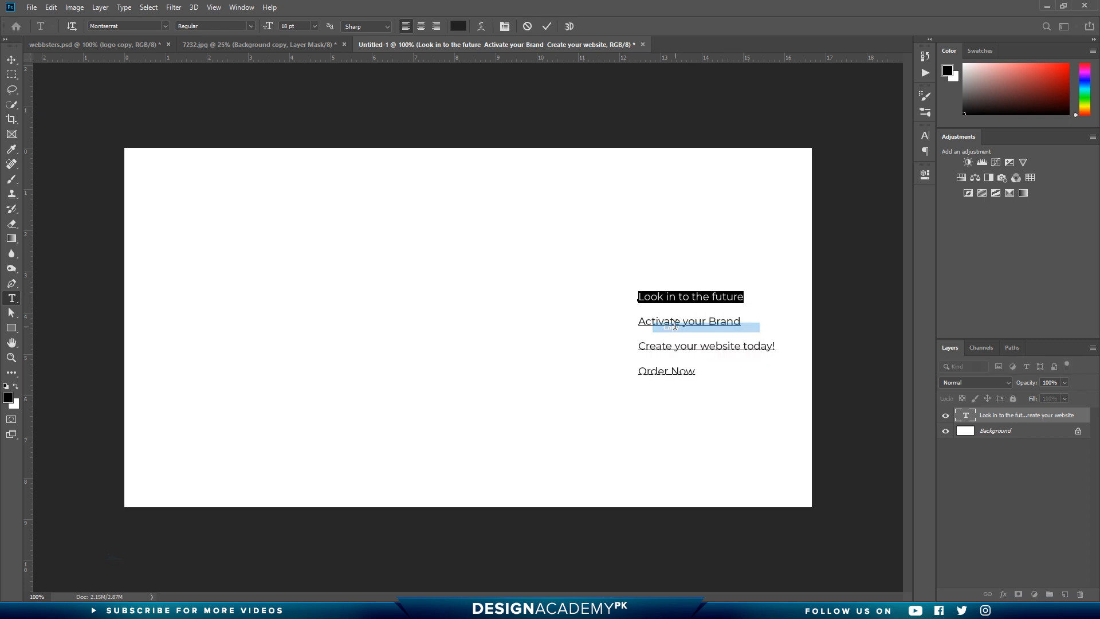
click(548, 27)
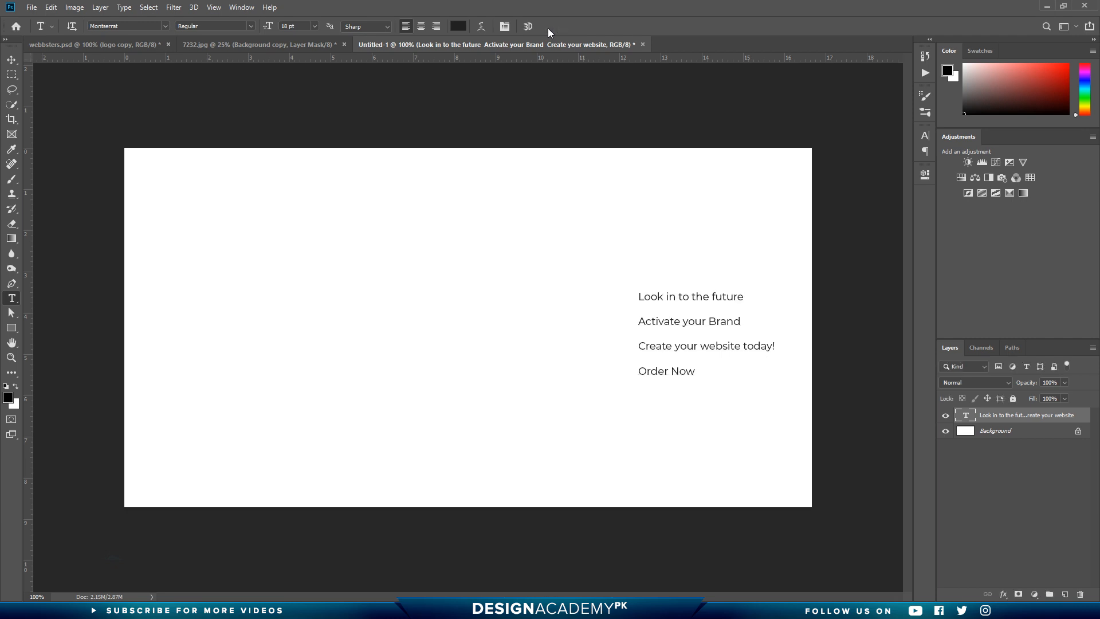
click(199, 222)
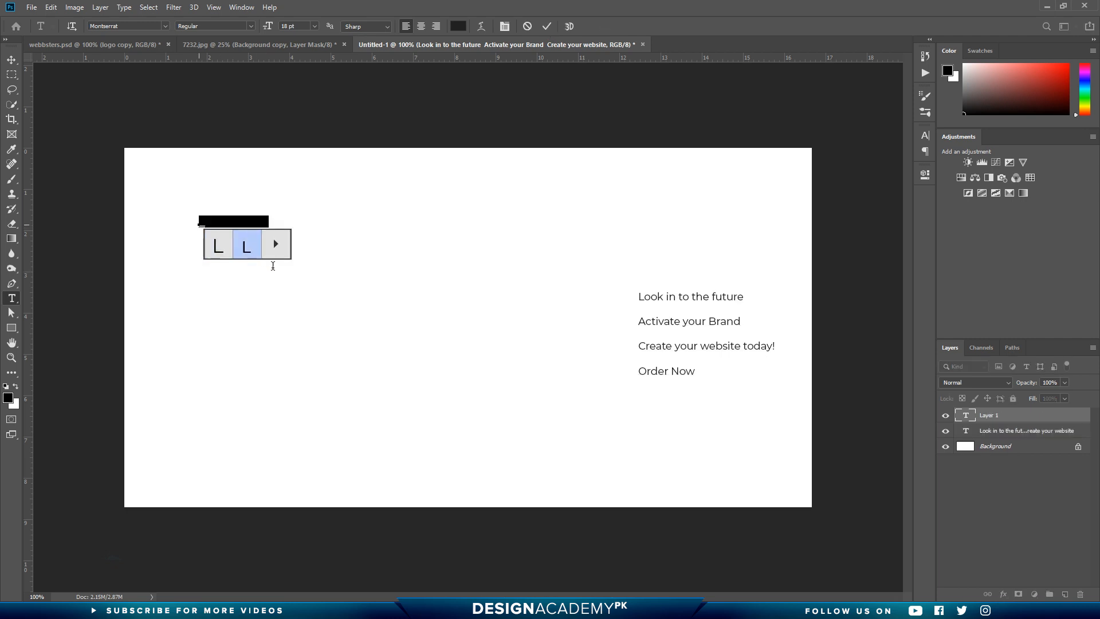
key(ctrl+v)
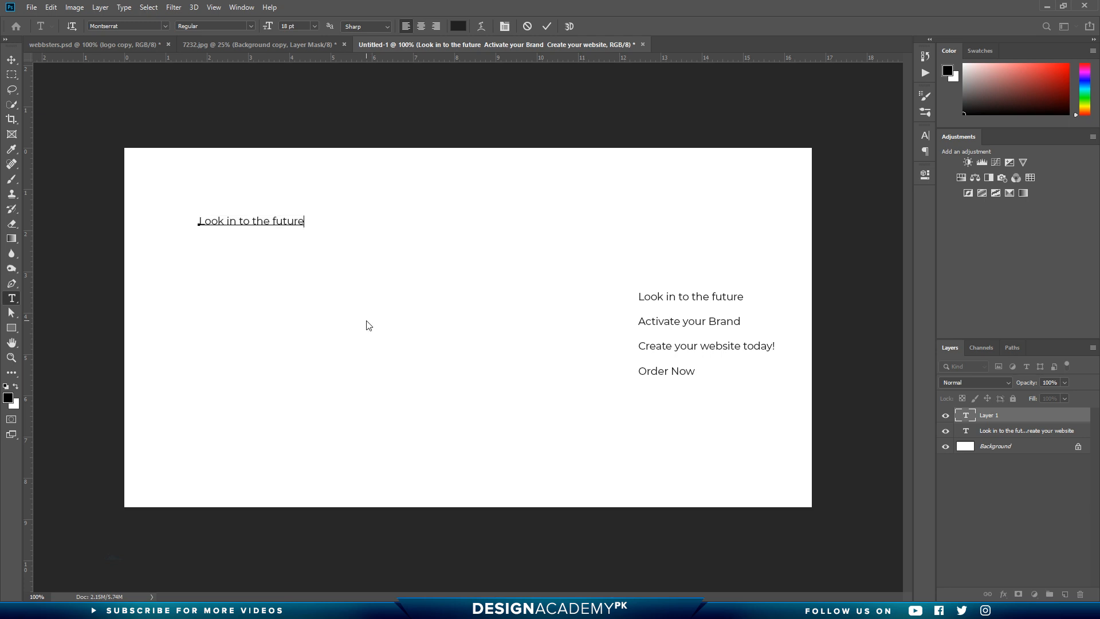
click(547, 27)
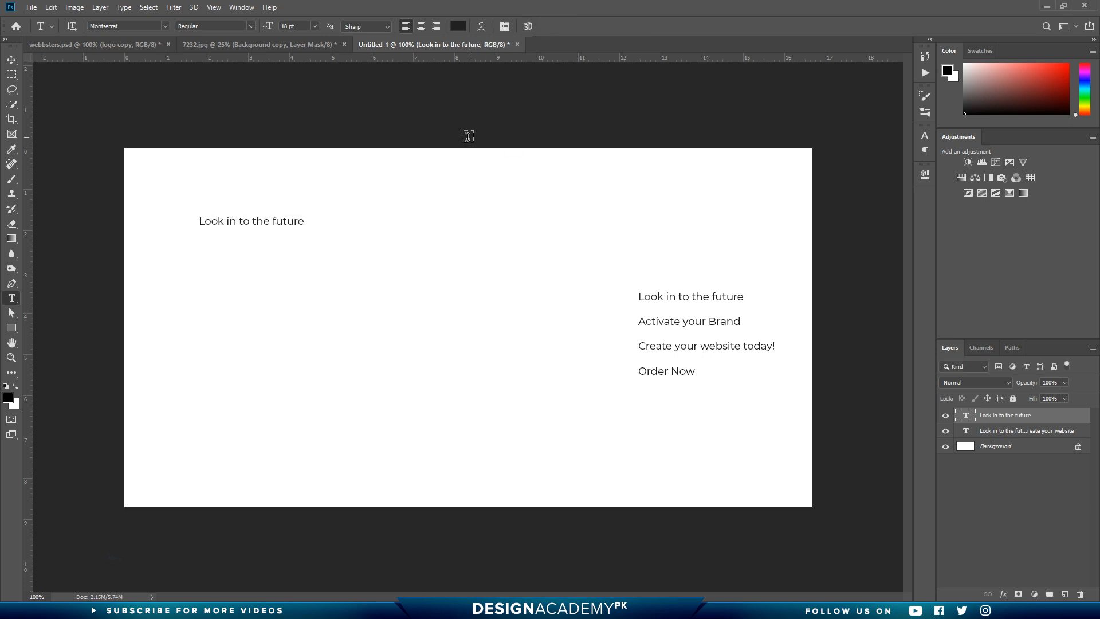
- Format the separate "Look in to the future" tagline in all caps with tracking set to 200
click(240, 7)
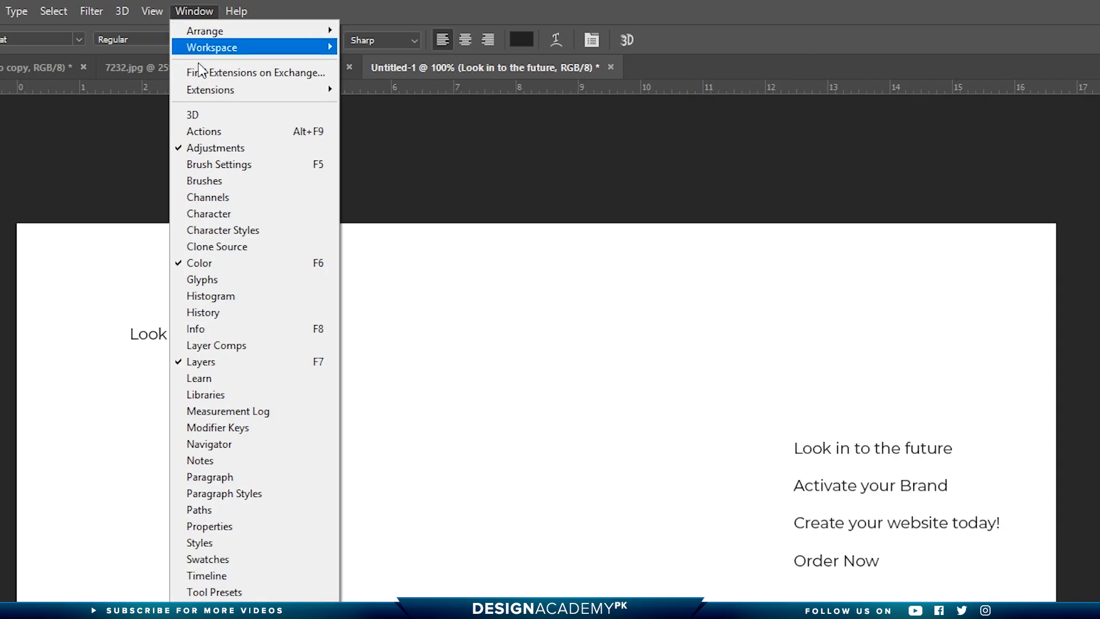
click(249, 215)
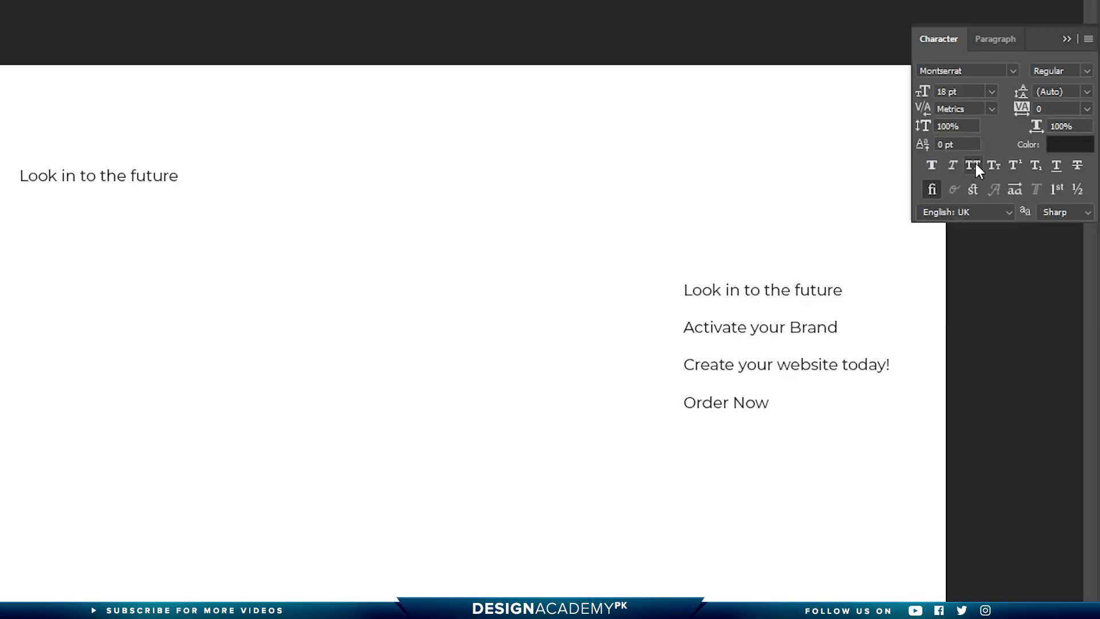
click(974, 165)
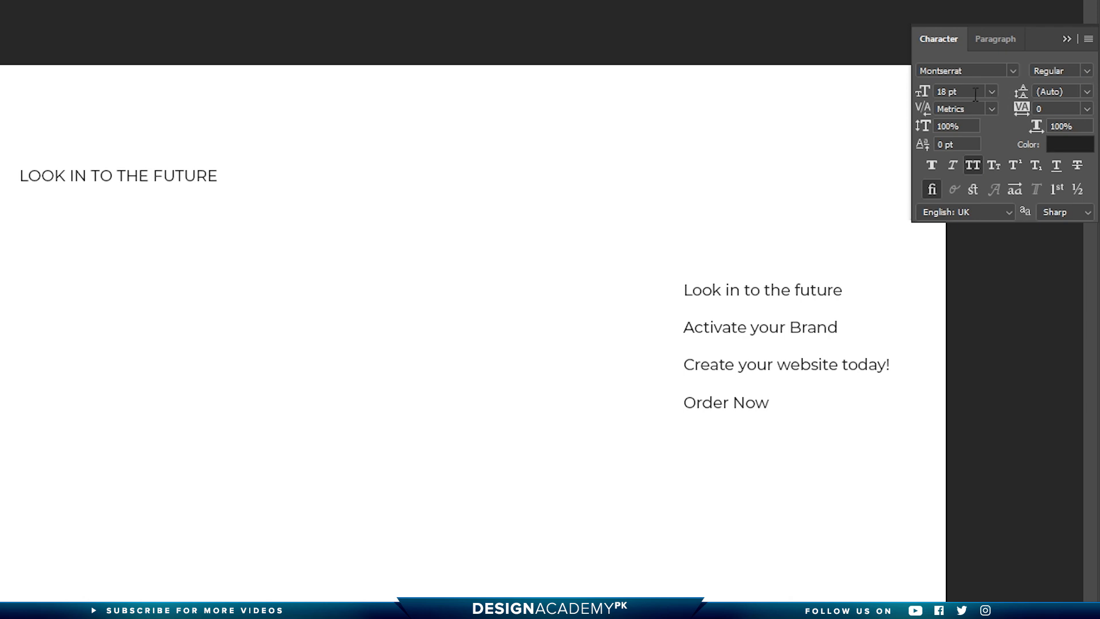
click(1087, 109)
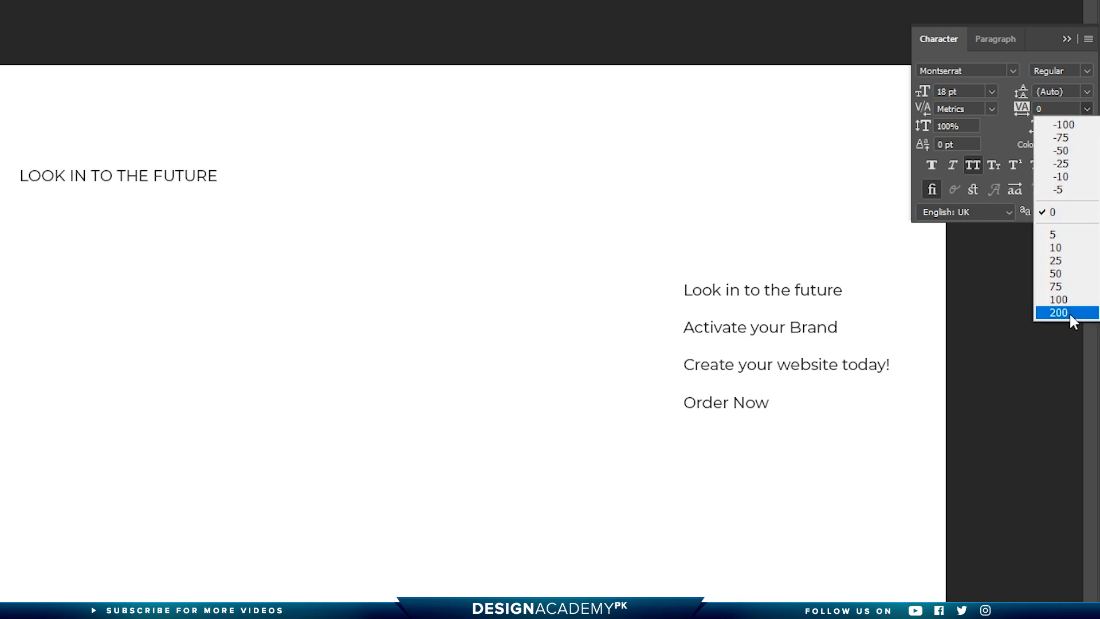
click(1070, 312)
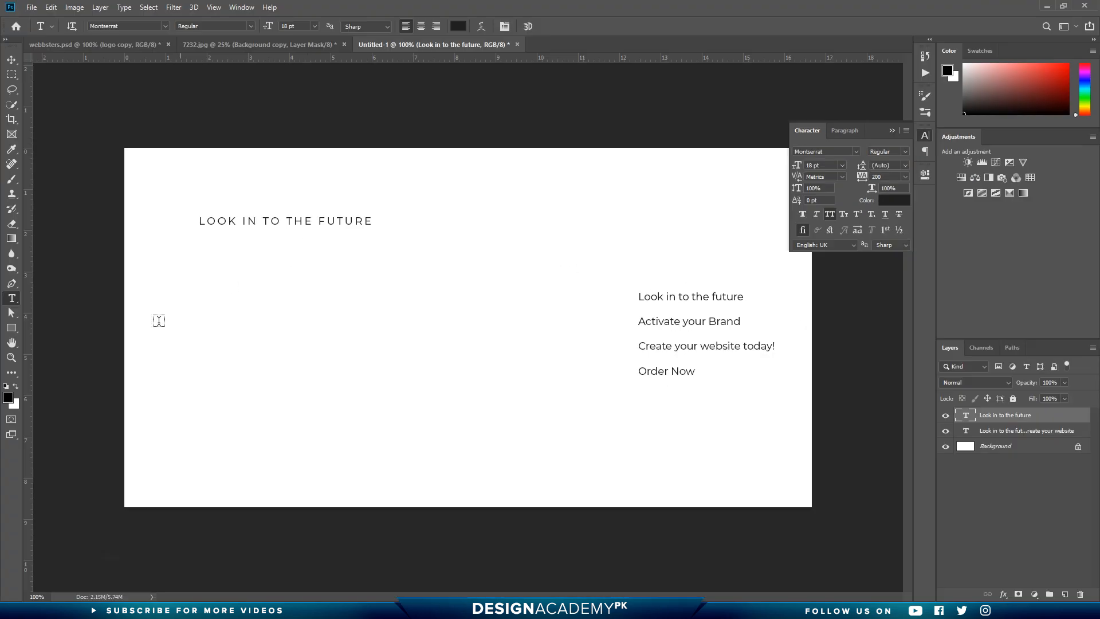
- Draw a thin vertical black bar about 6 by 41 px beside the start of the tagline and move both closer to the canvas's left edge
click(11, 327)
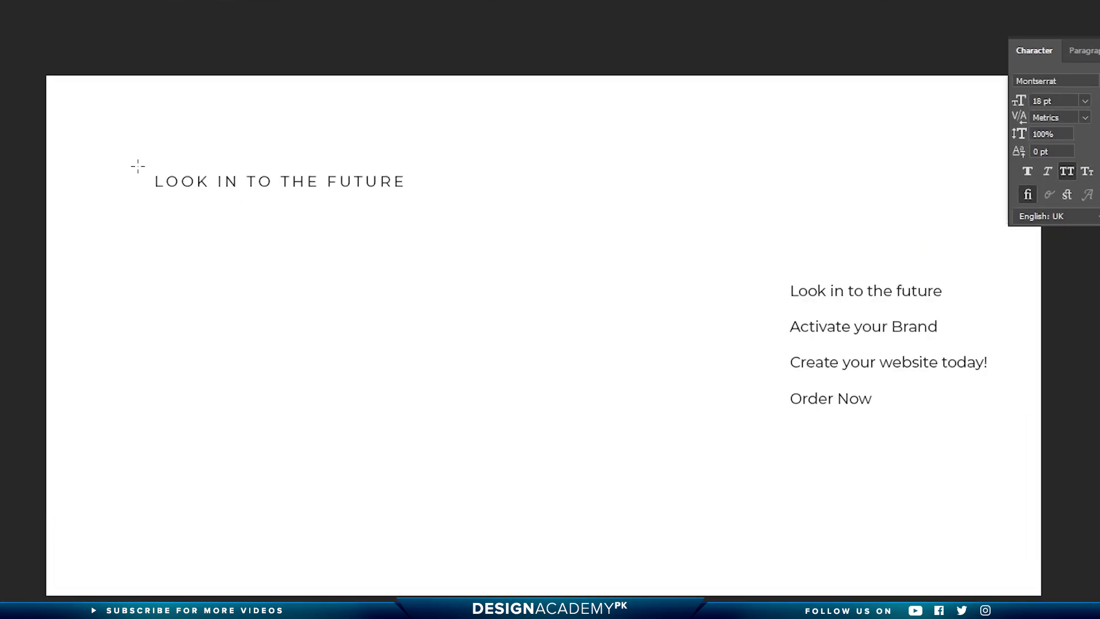
mouse_move(138, 167)
mouse_down()
mouse_move(138, 200)
mouse_move(136, 186)
mouse_up()
key(v)
drag(397, 259, 84, 126)
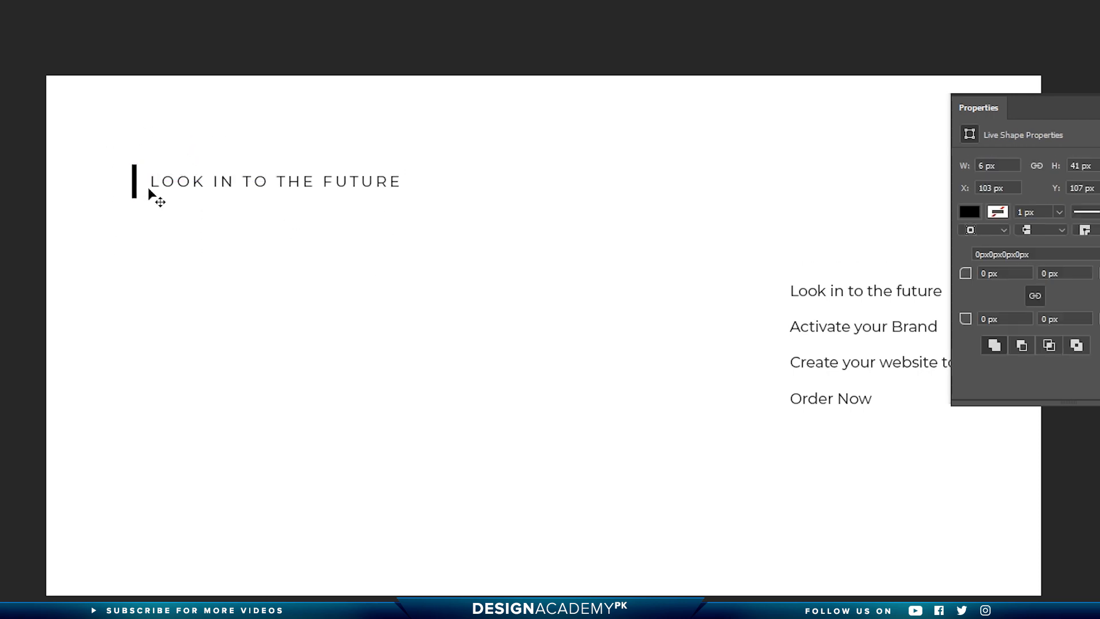
drag(135, 183, 98, 185)
click(36, 290)
- Copy the line "Activate your Brand" from the text block into its own text layer below the tagline
key(t)
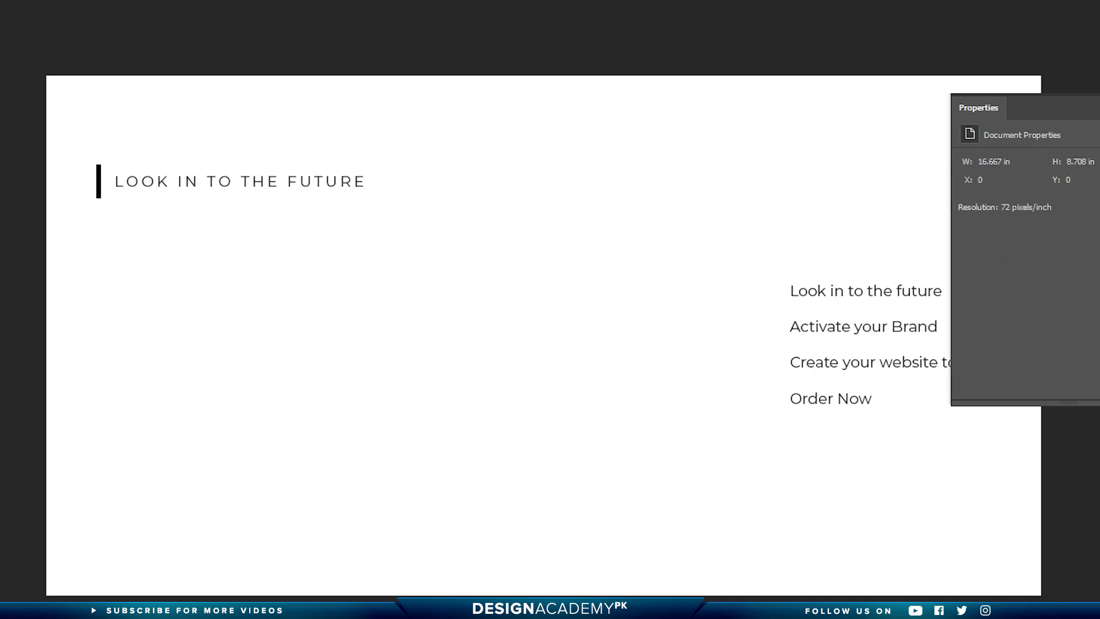
double_click(859, 328)
triple_click(844, 323)
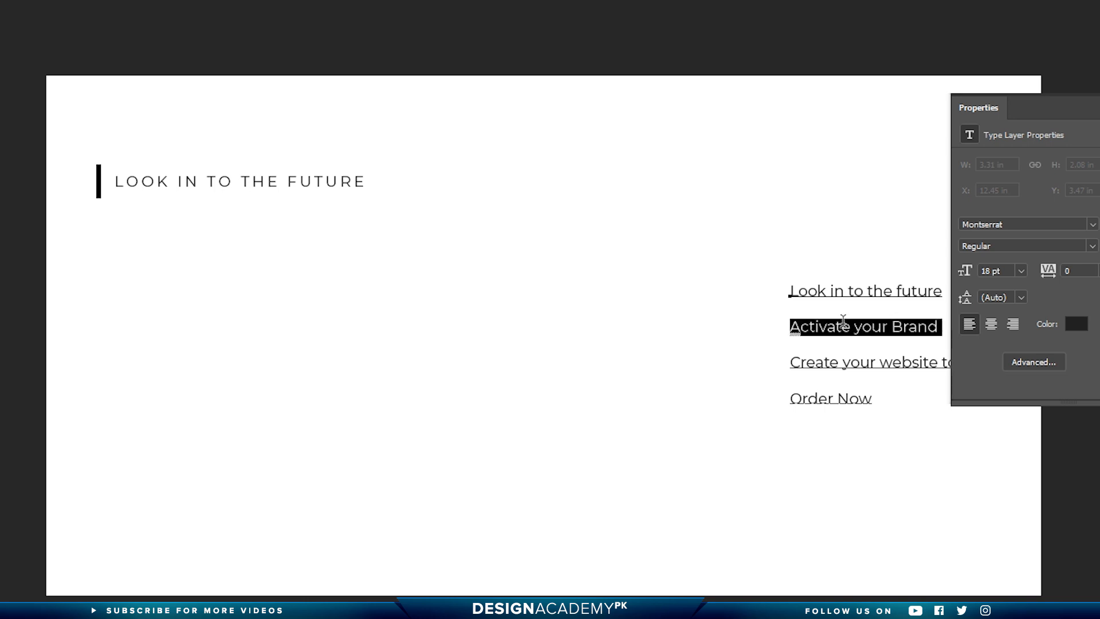
right_click(841, 324)
click(860, 369)
click(549, 26)
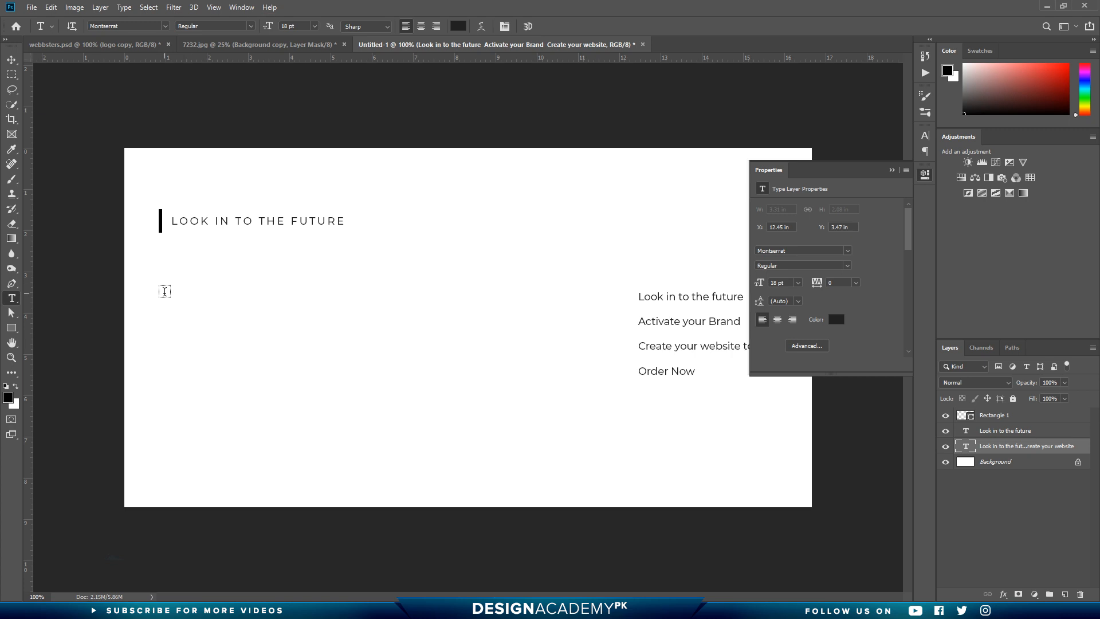
click(164, 292)
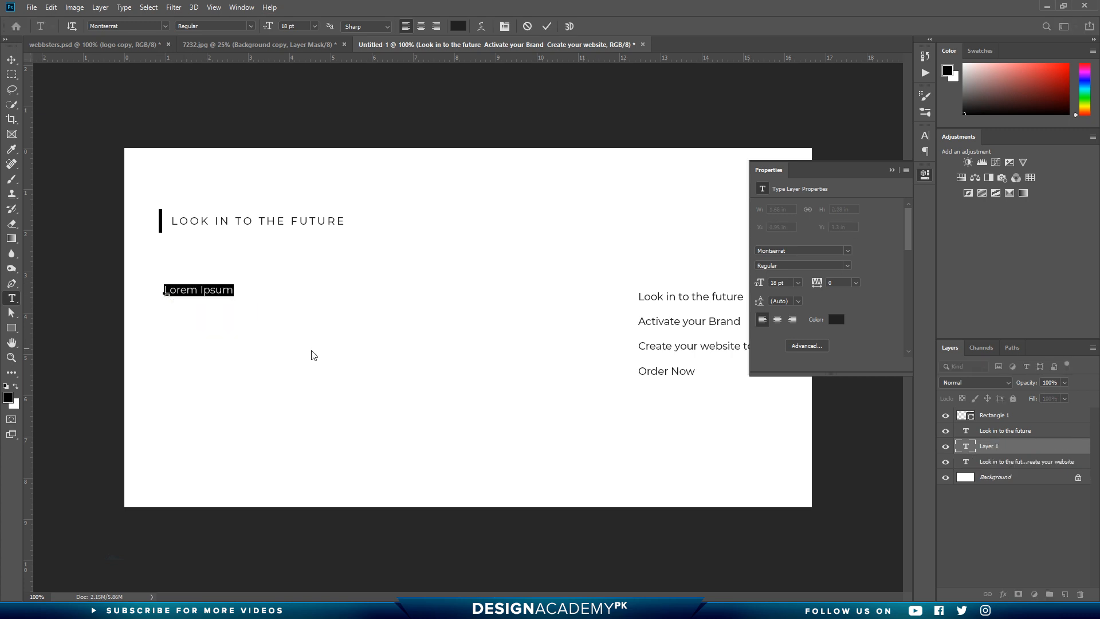
key(ctrl+v)
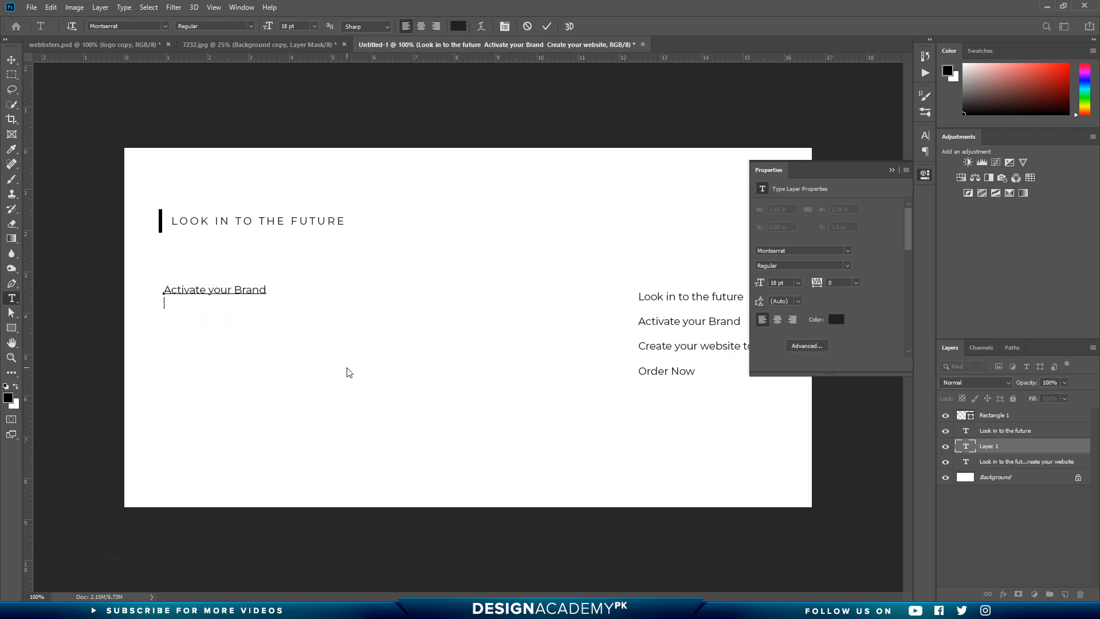
click(547, 27)
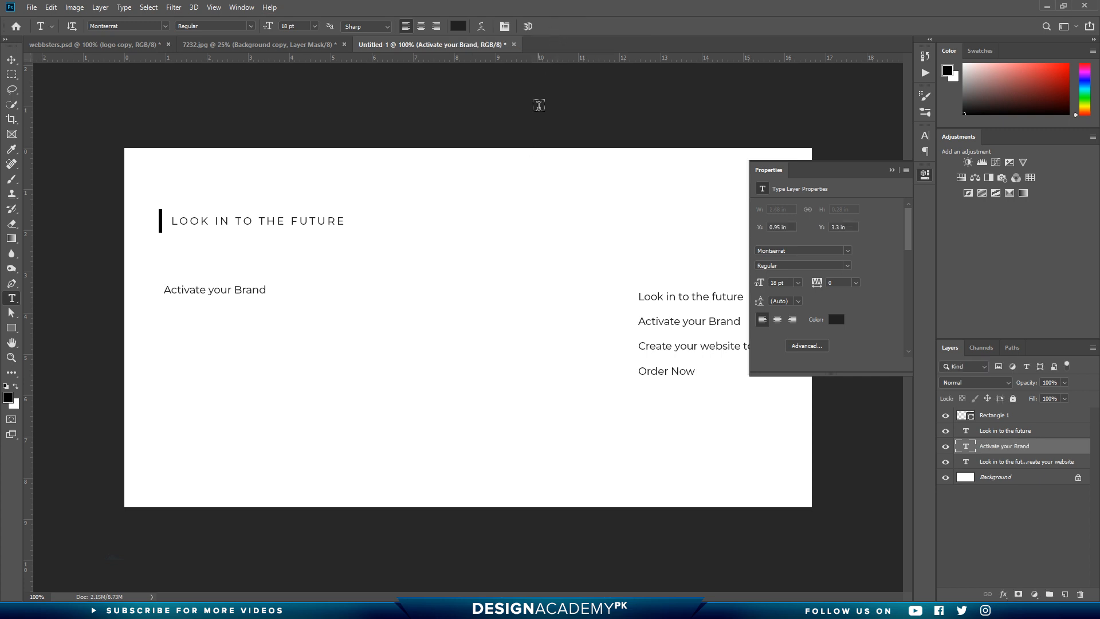
- Format the separate "Activate your Brand" heading as 72 pt Montserrat ExtraBold in all caps
click(925, 134)
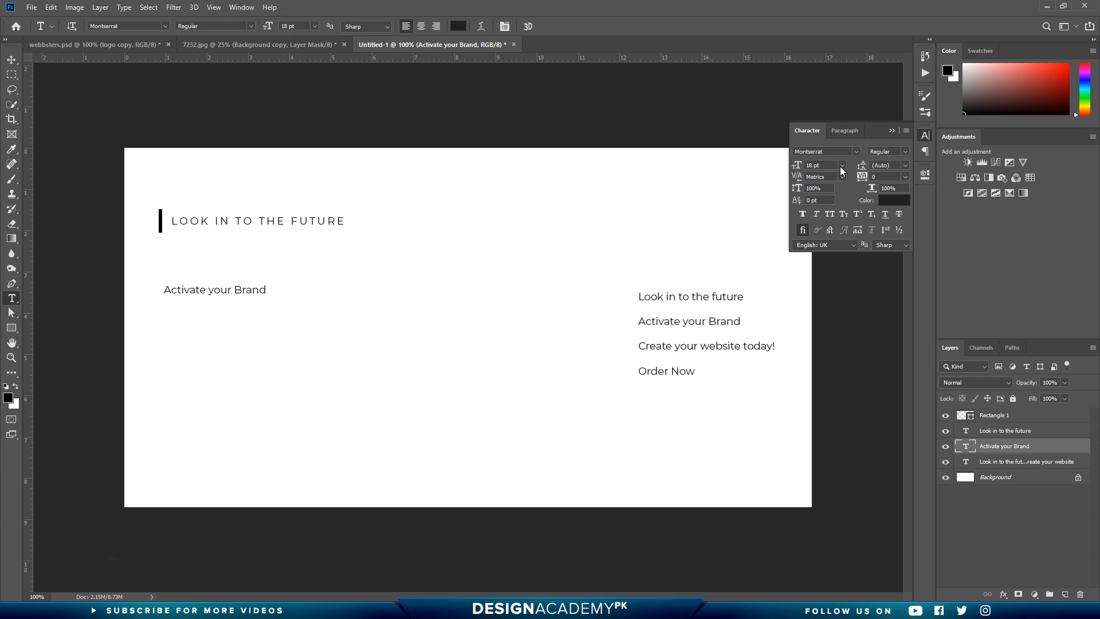
click(842, 166)
click(824, 310)
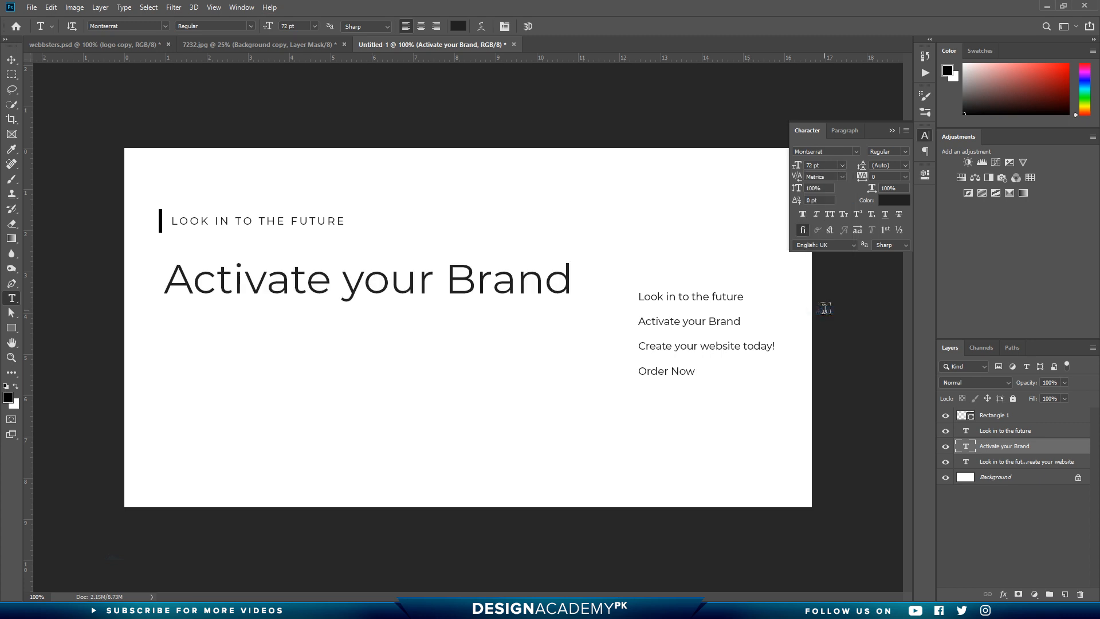
click(897, 152)
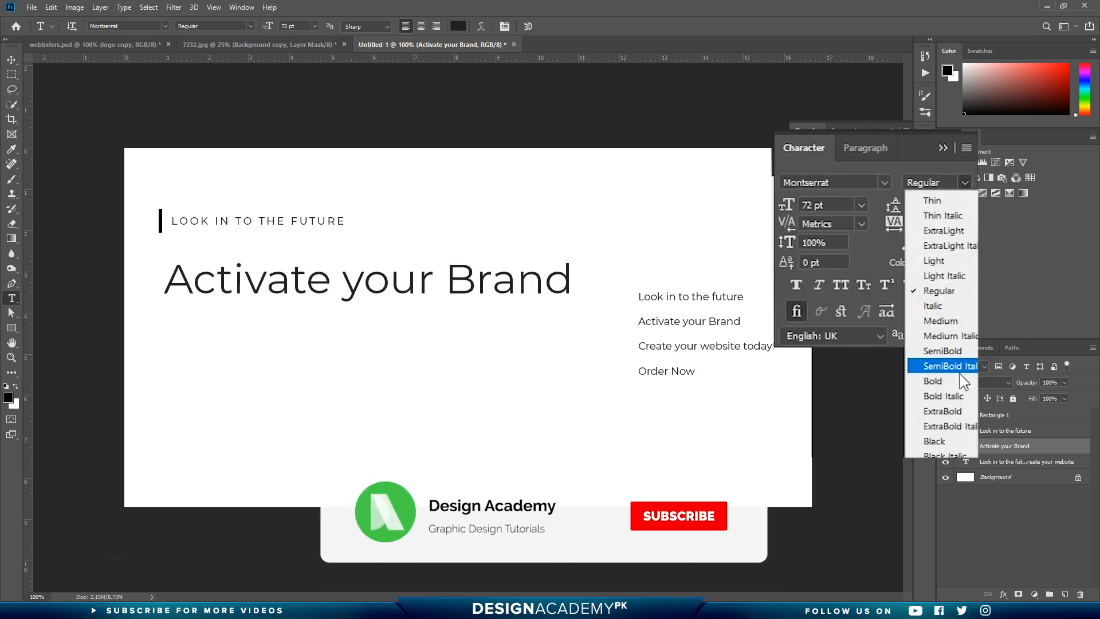
click(951, 411)
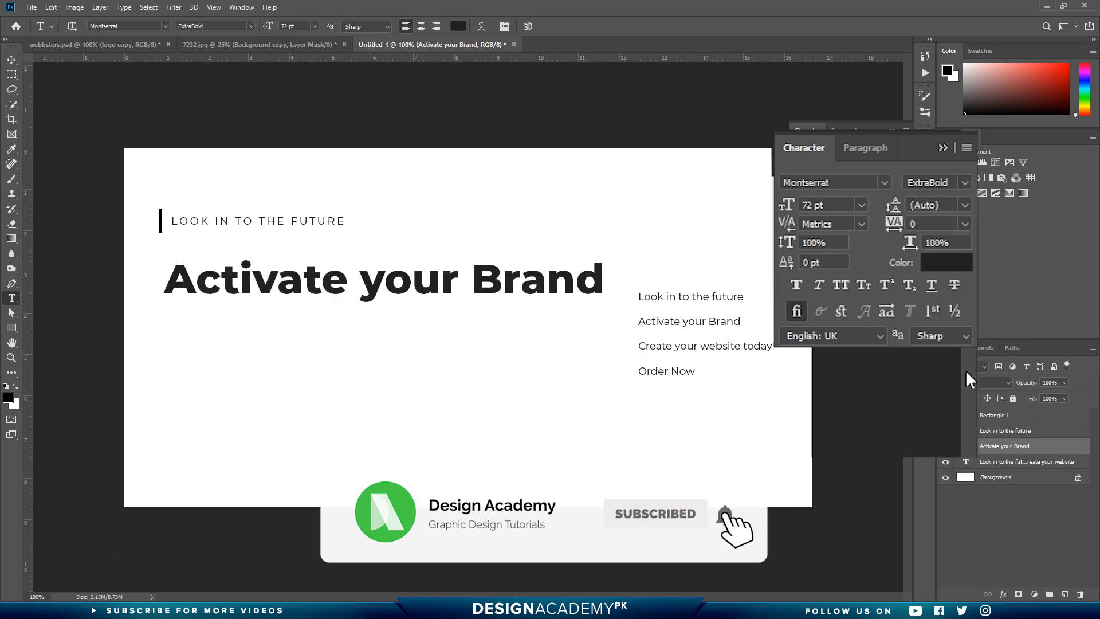
click(842, 282)
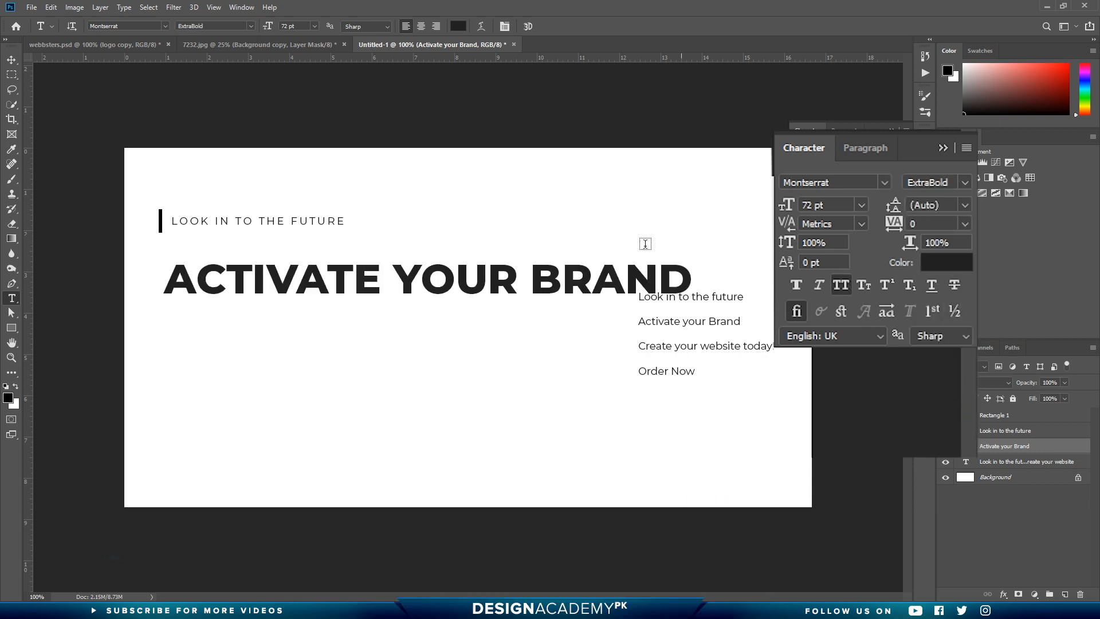
- Break the heading into two lines, with "YOUR BRAND" on the second line
click(399, 281)
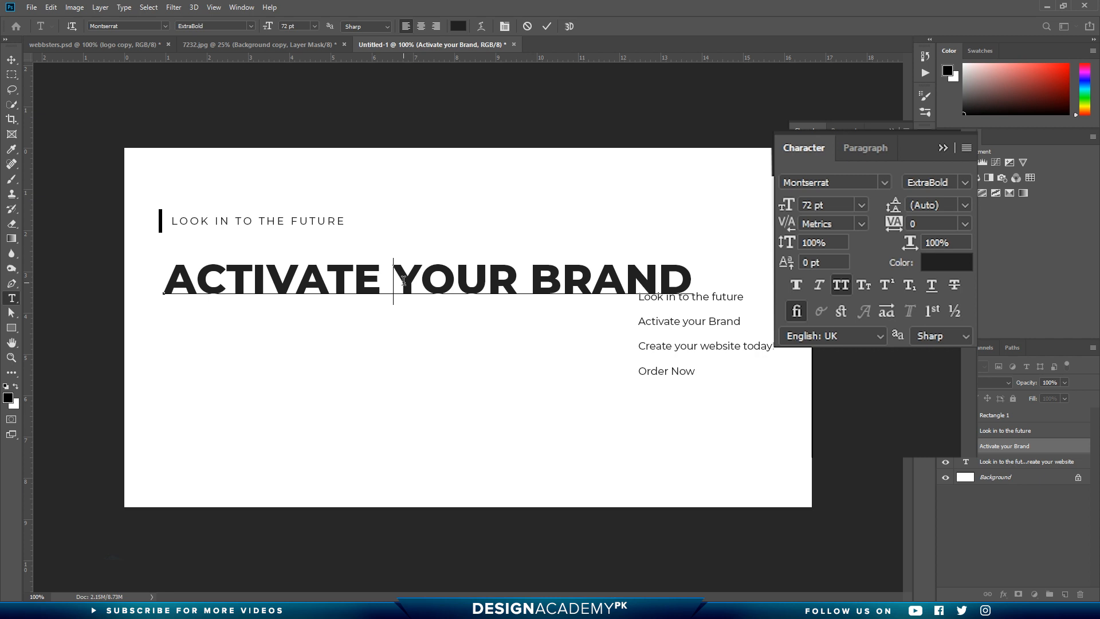
key(BackSpace)
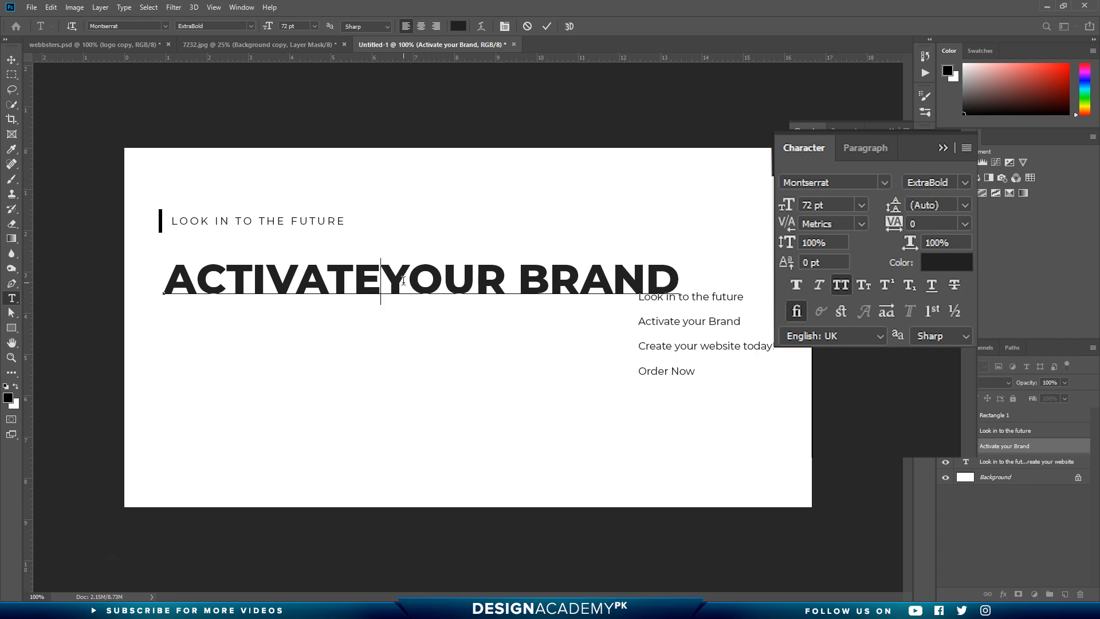
key(Return)
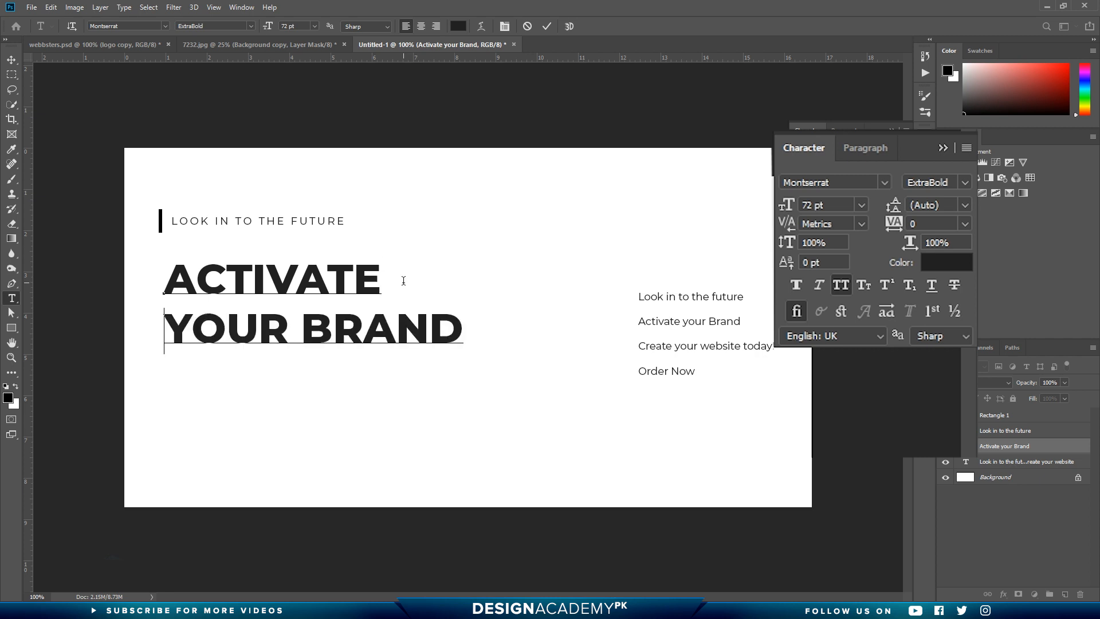
click(546, 28)
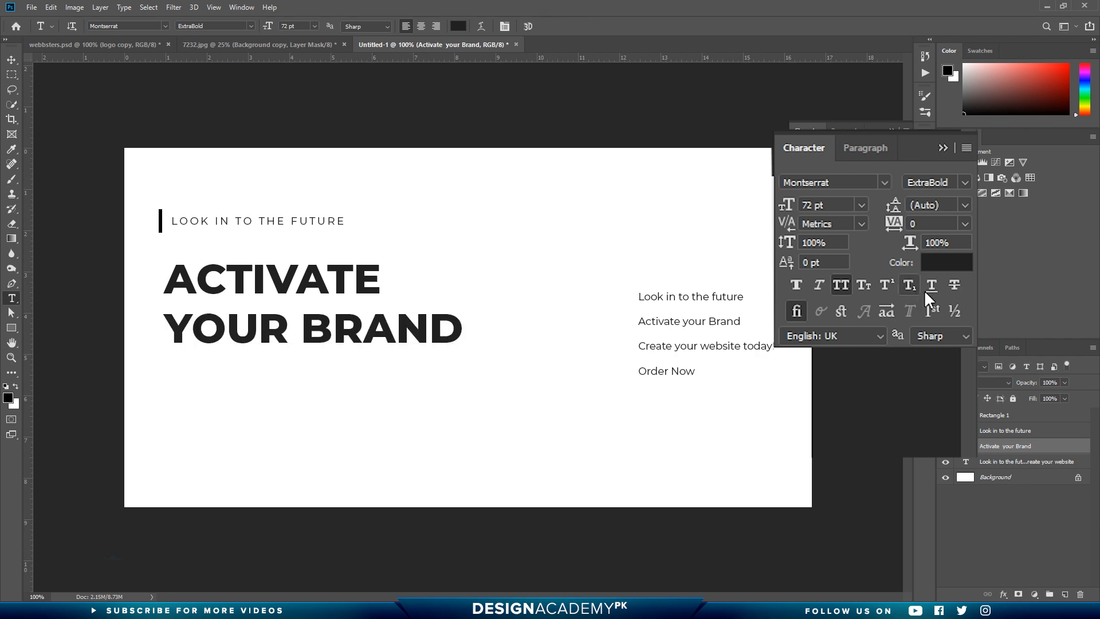
- Tighten the two-line heading by setting its leading to 60 pt
click(965, 205)
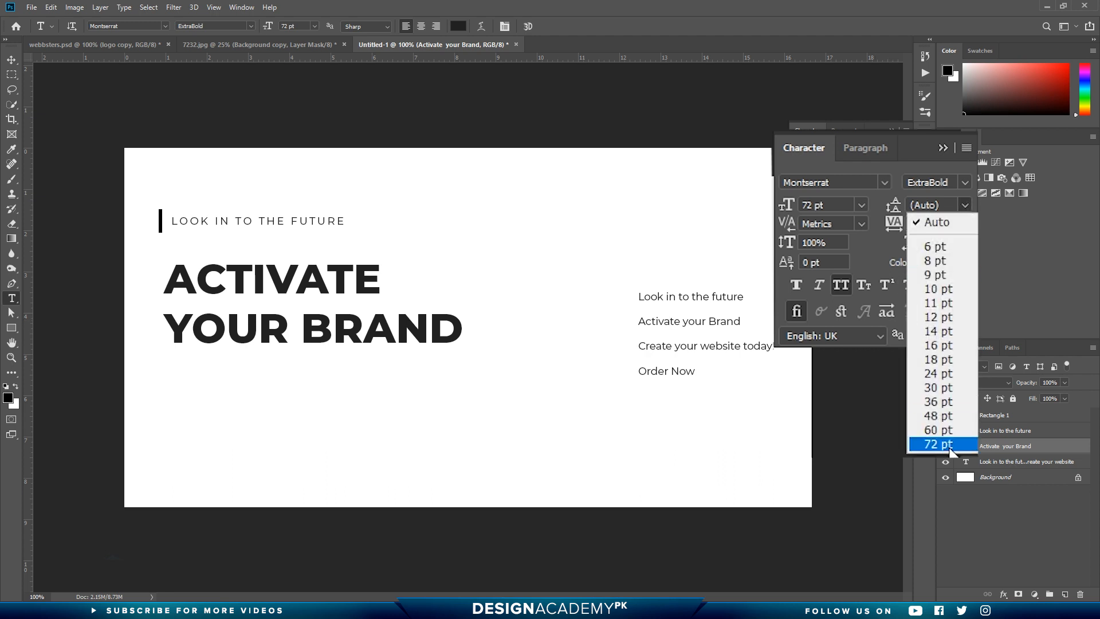
click(949, 445)
click(965, 205)
click(948, 427)
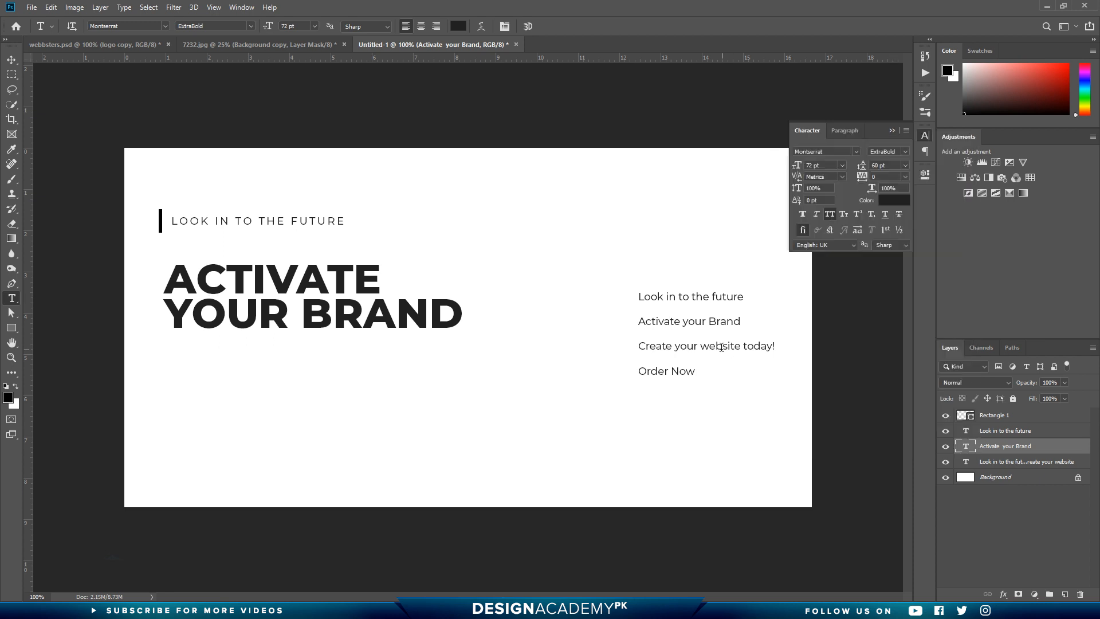
- Copy the line "Create your website today!" from the text block into its own text layer below the heading
triple_click(687, 347)
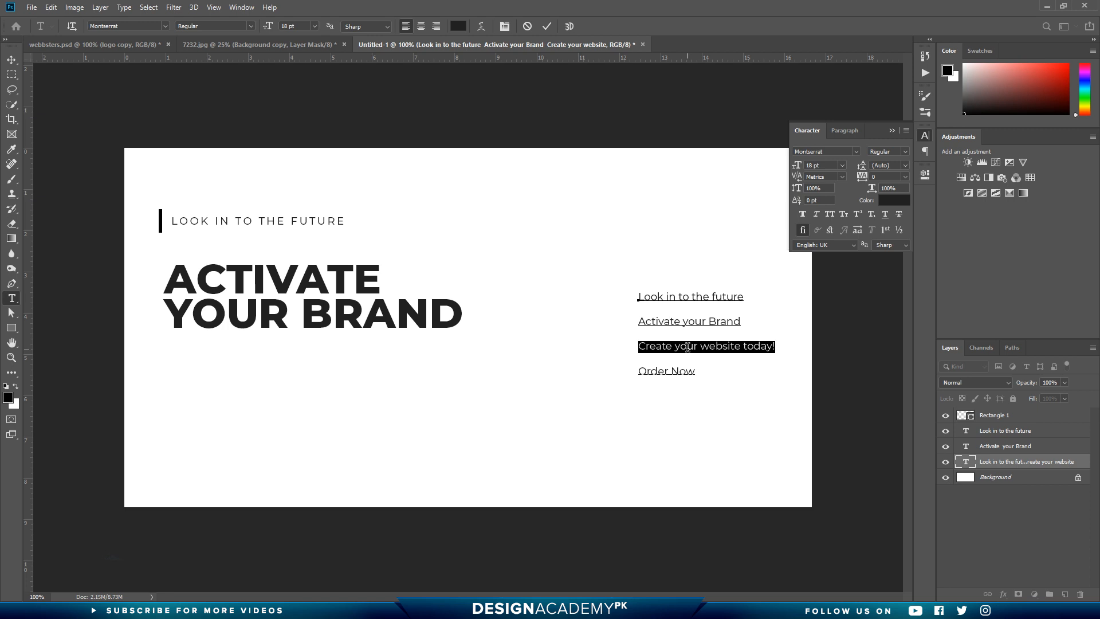
right_click(687, 347)
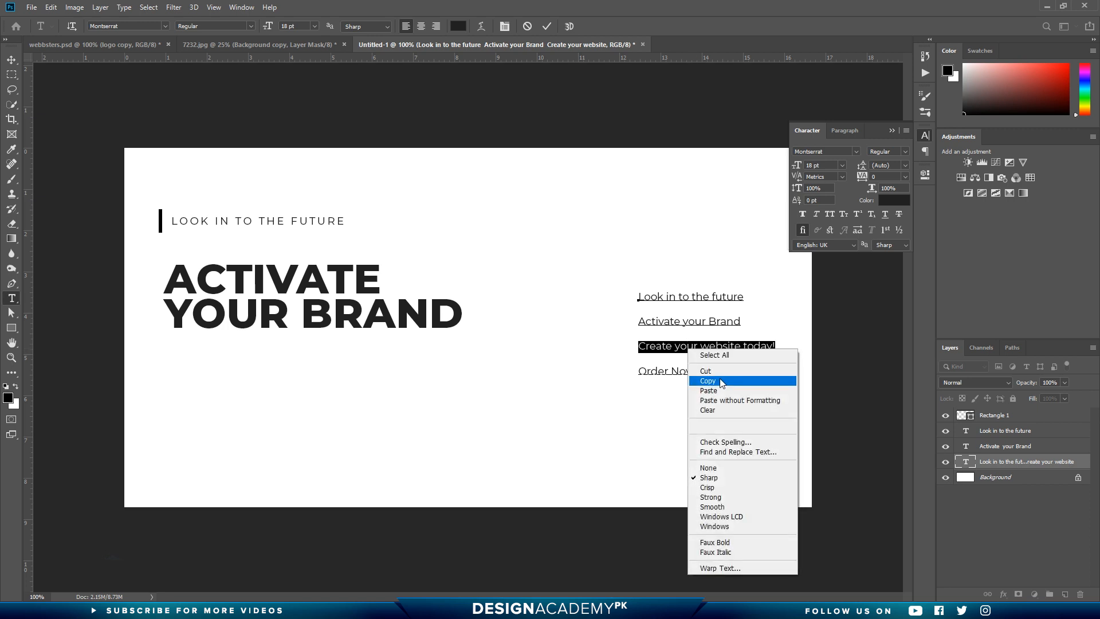
click(752, 396)
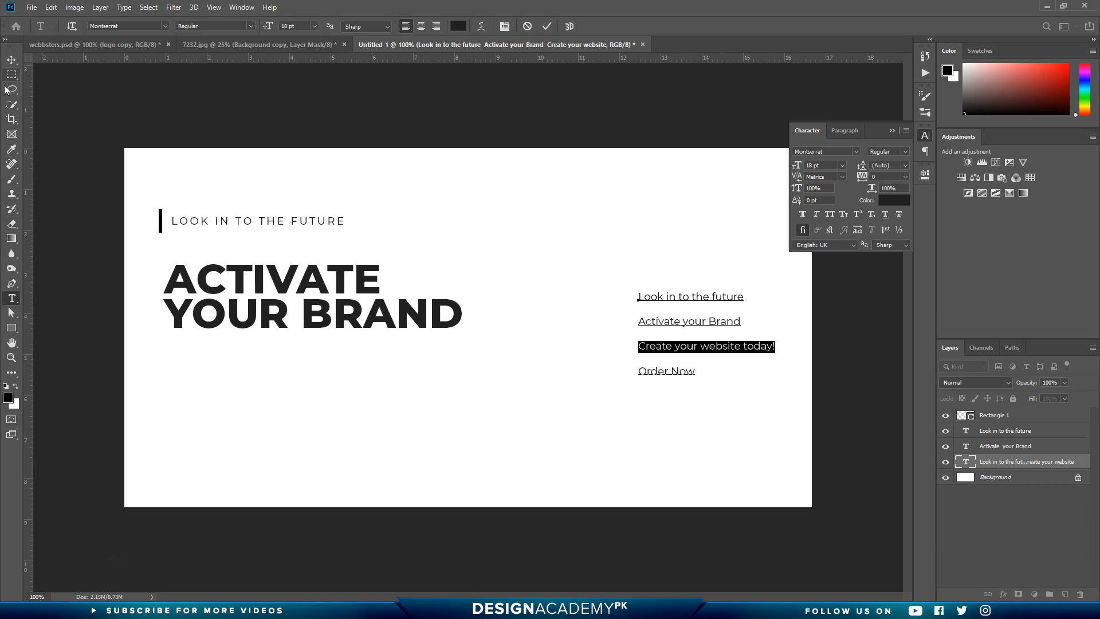
click(547, 27)
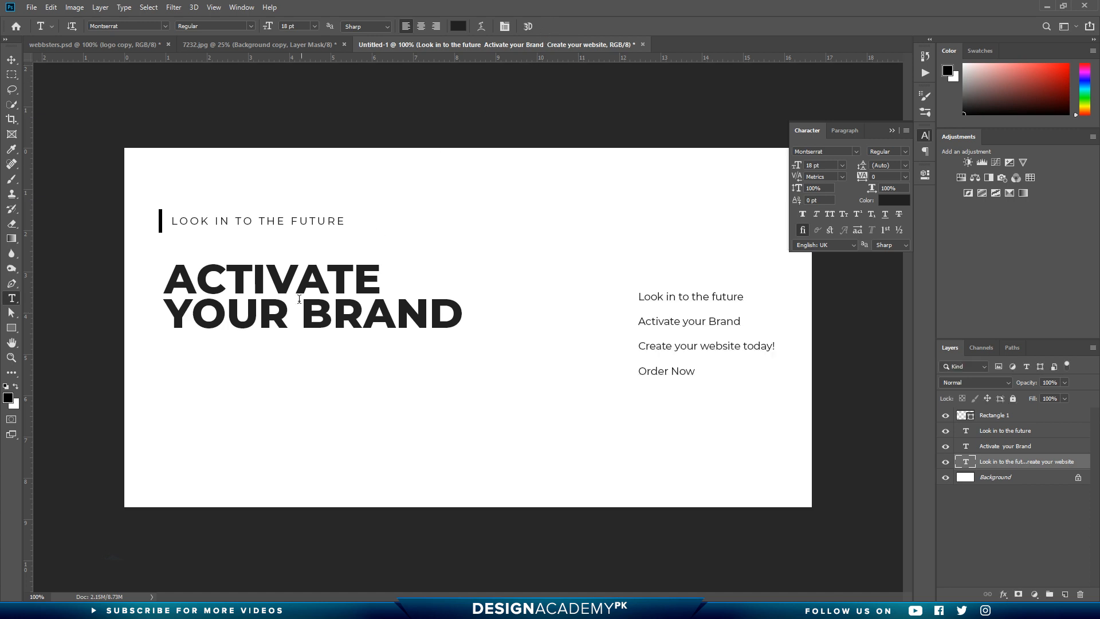
click(159, 381)
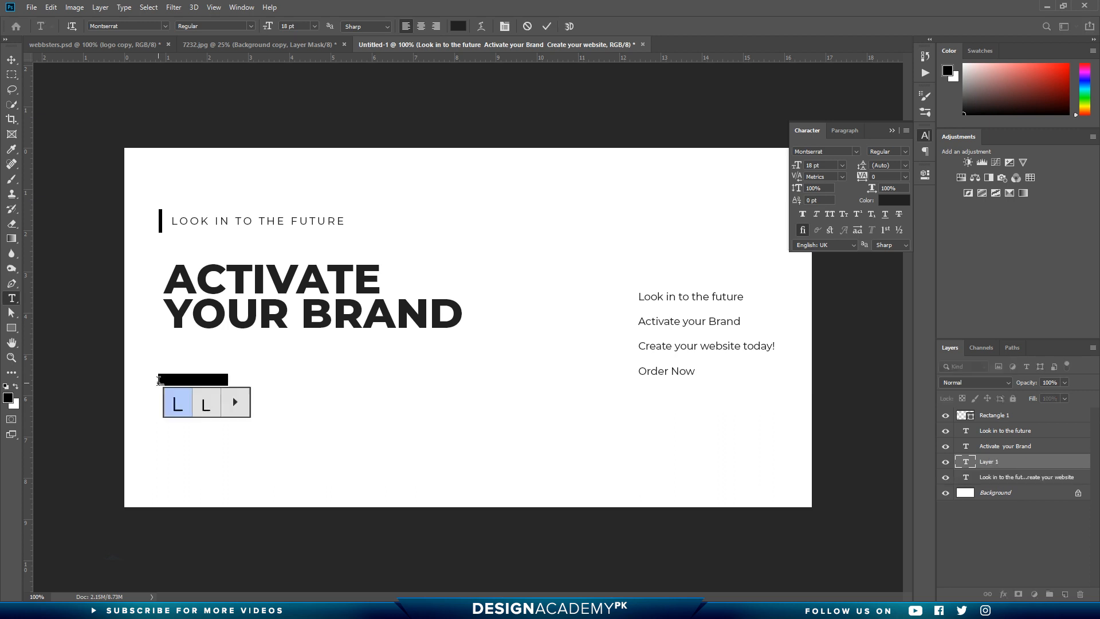
key(ctrl+v)
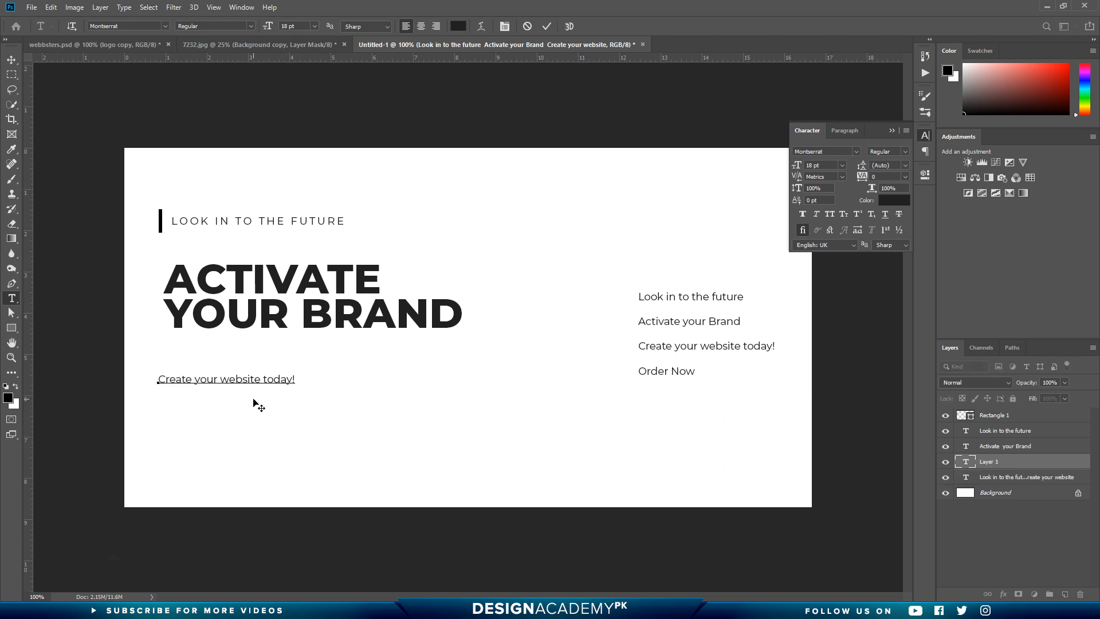
click(10, 59)
- Format the separate "Create your website today!" line in all caps at 18 pt with tracking of 100
click(842, 165)
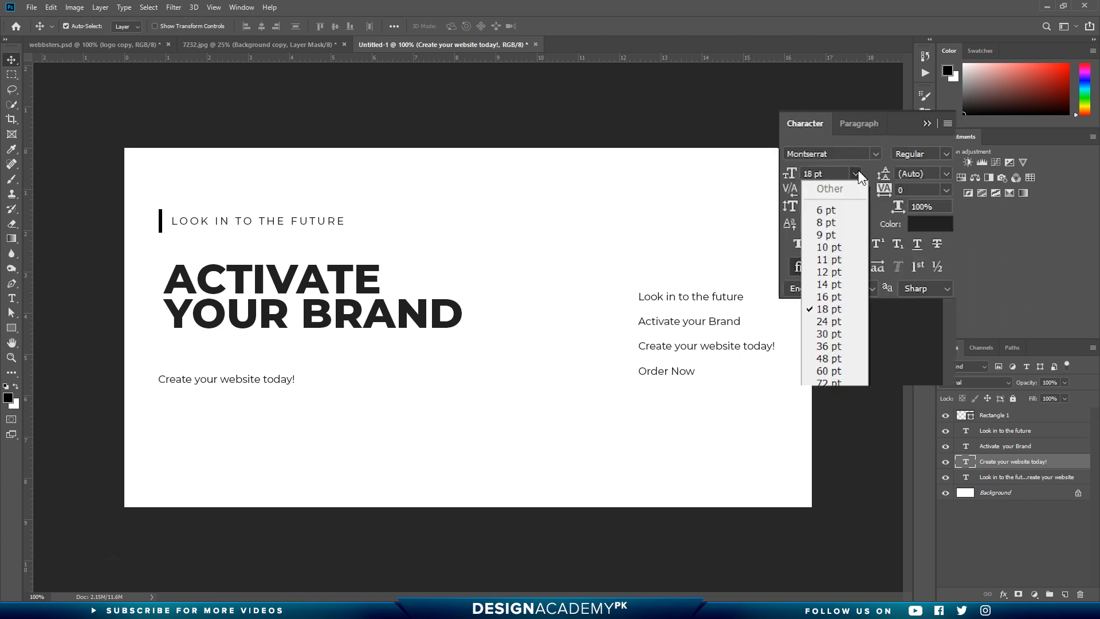
click(829, 321)
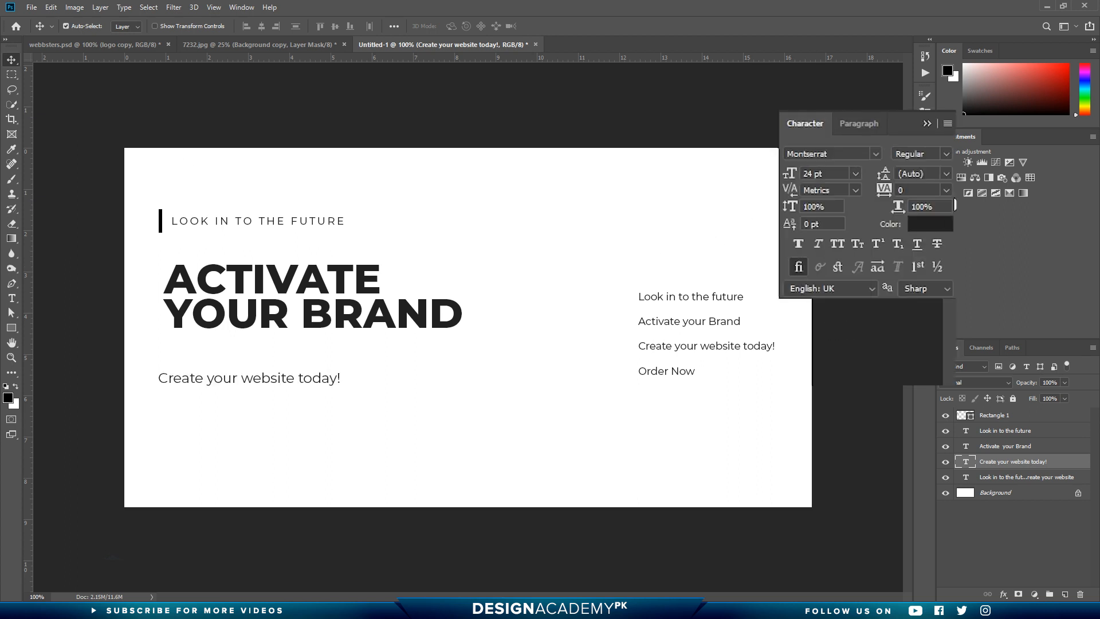
click(837, 243)
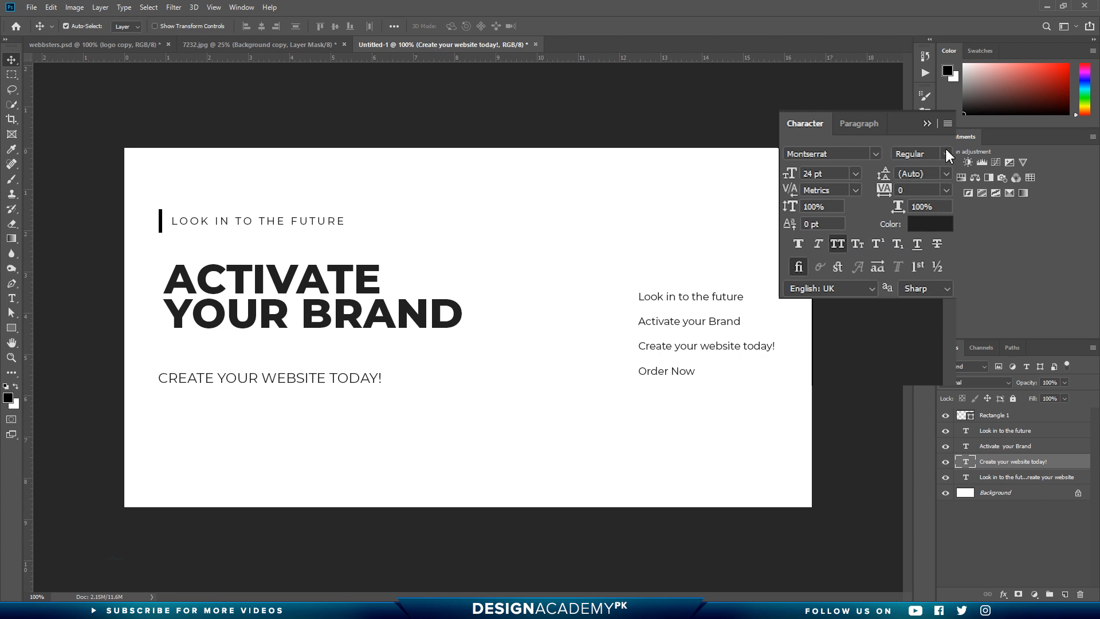
click(946, 190)
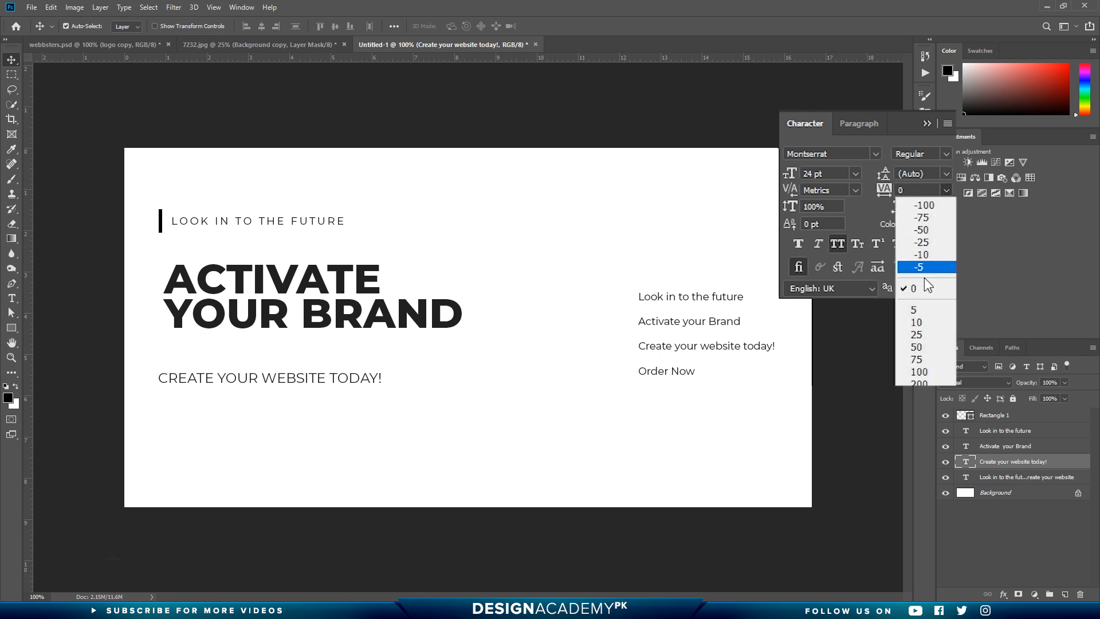
click(929, 372)
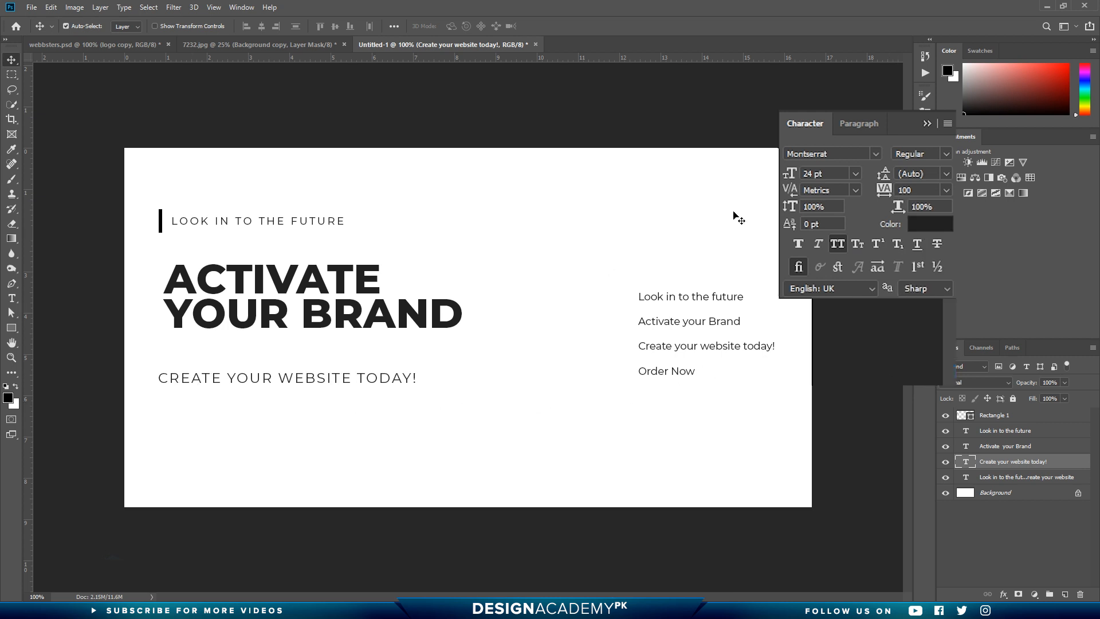
click(856, 174)
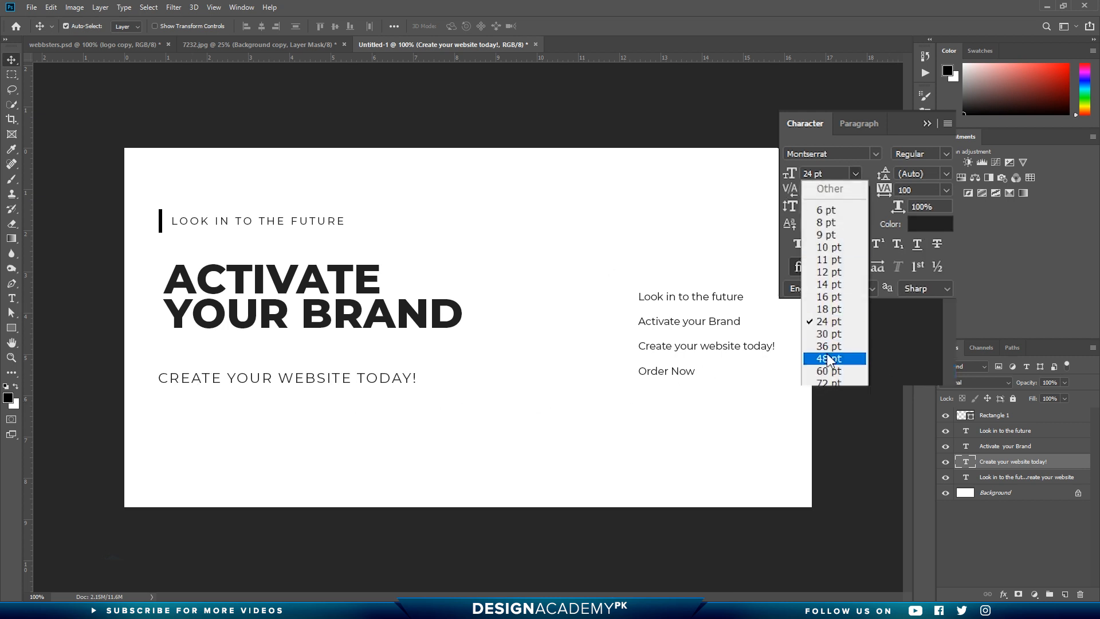
click(829, 309)
- Move the "Create your website today!" line up closer to the heading and align the heading's left edge with the accent bar
drag(281, 386, 282, 361)
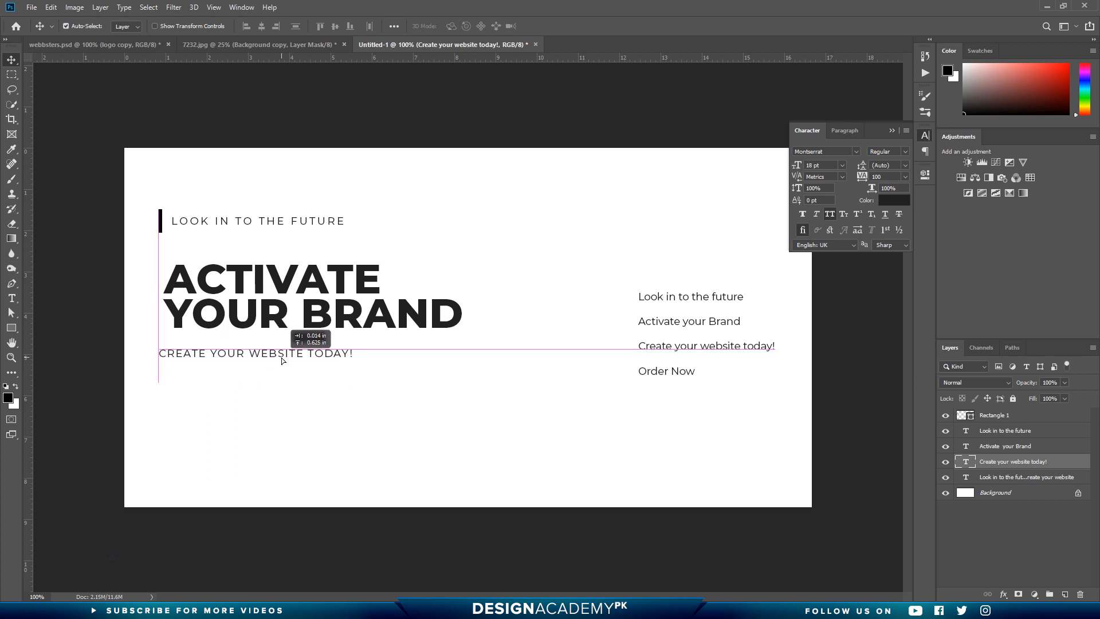
drag(178, 317, 174, 316)
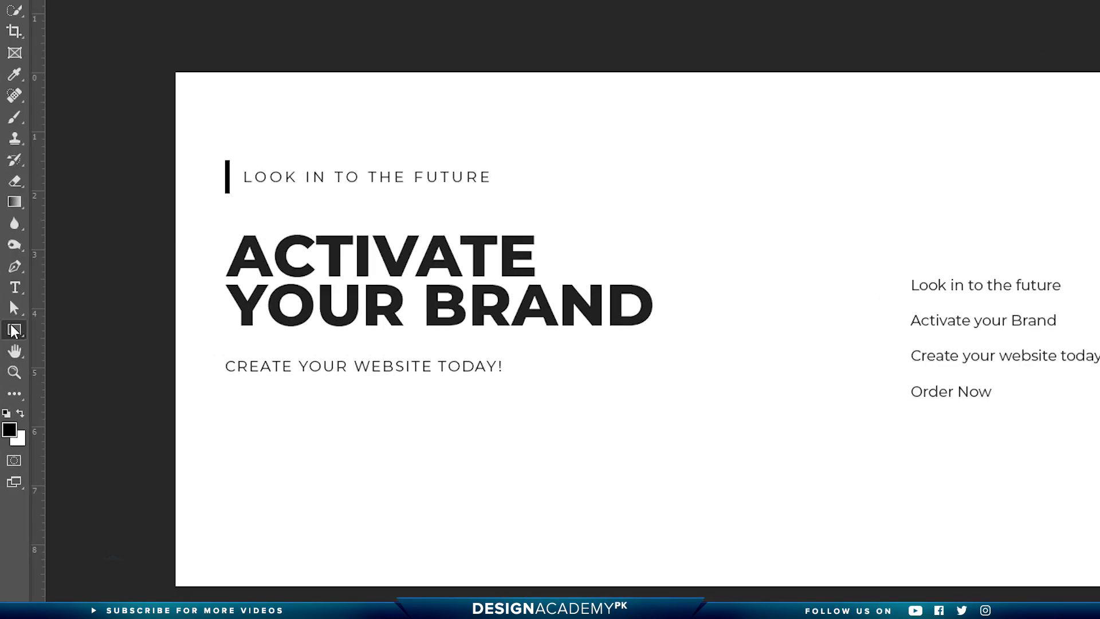
- Draw a rounded rectangle button about 163 by 46 px with a 5 px corner radius below the "Create your website today!" line
right_click(11, 328)
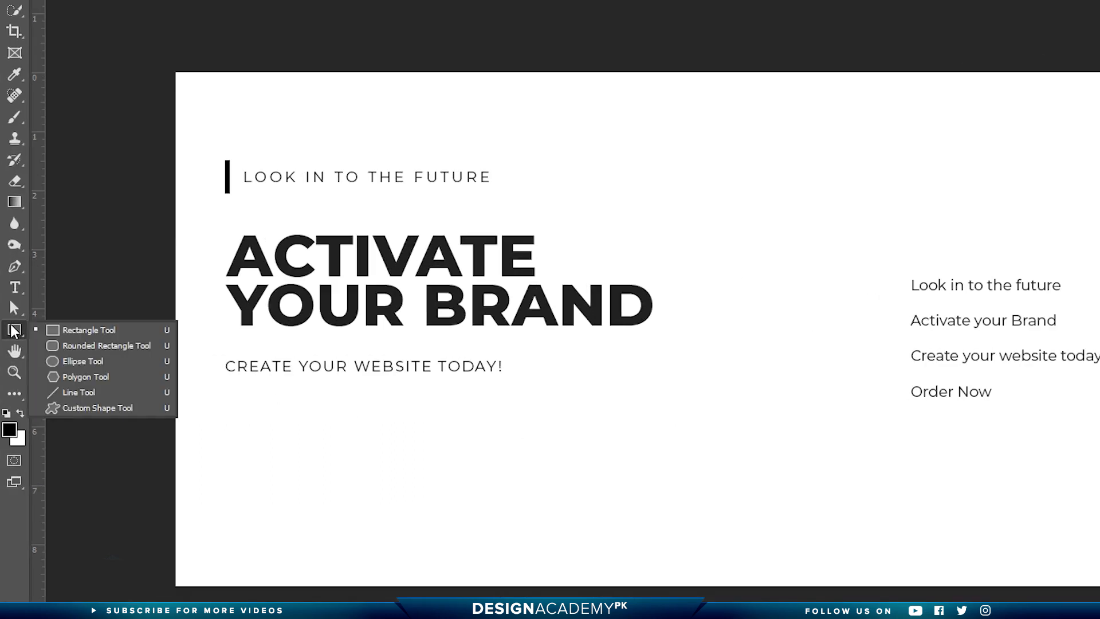
click(102, 346)
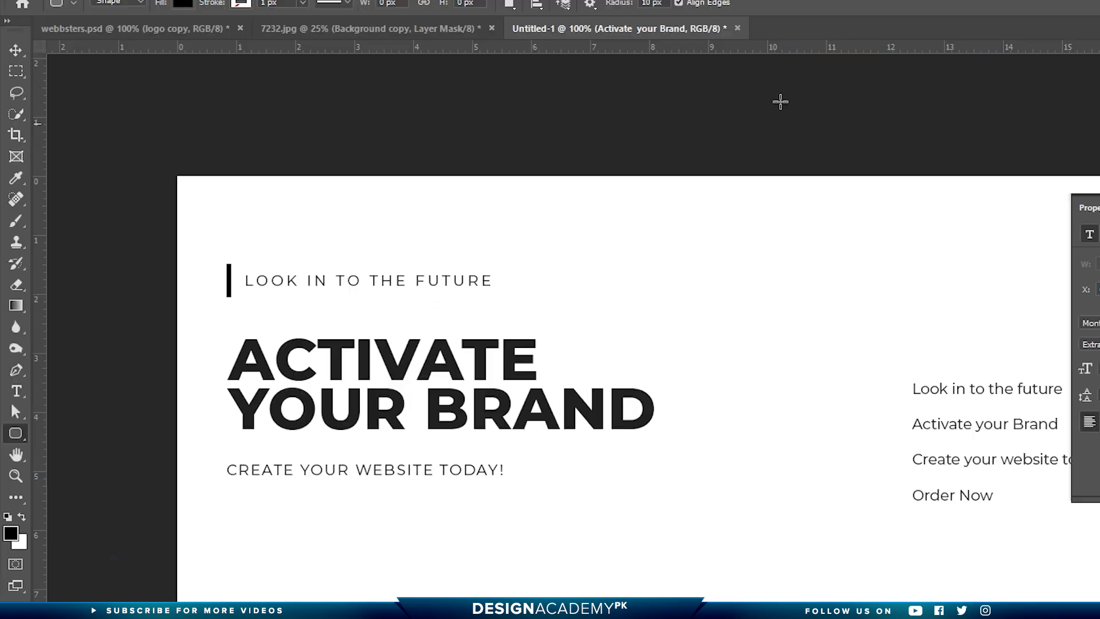
drag(651, 33, 639, 36)
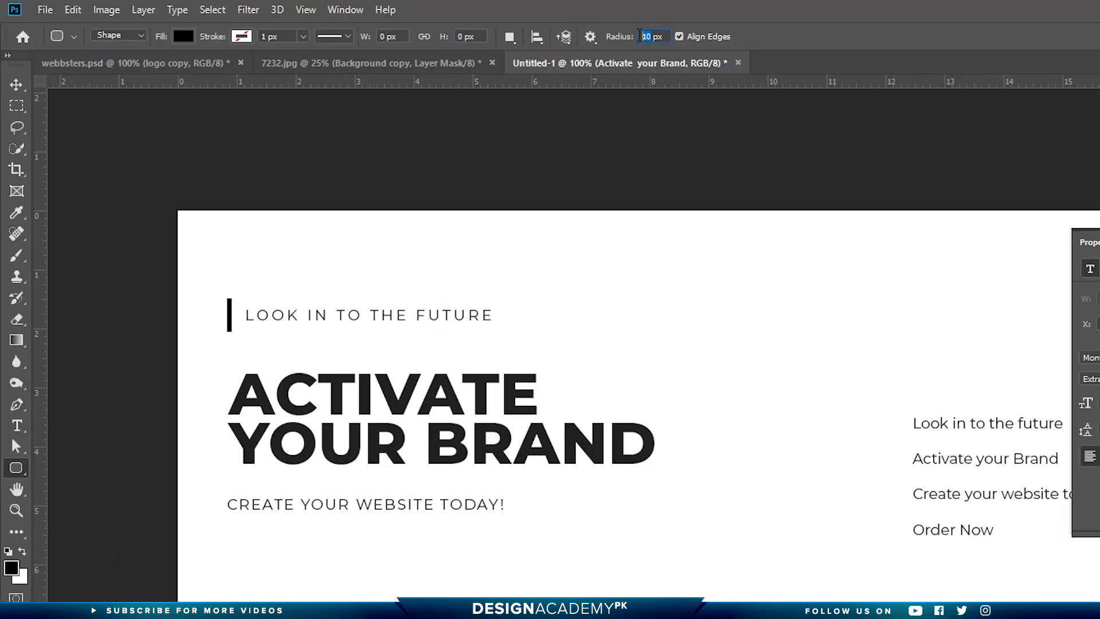
text(56)
key(BackSpace)
drag(231, 546, 363, 584)
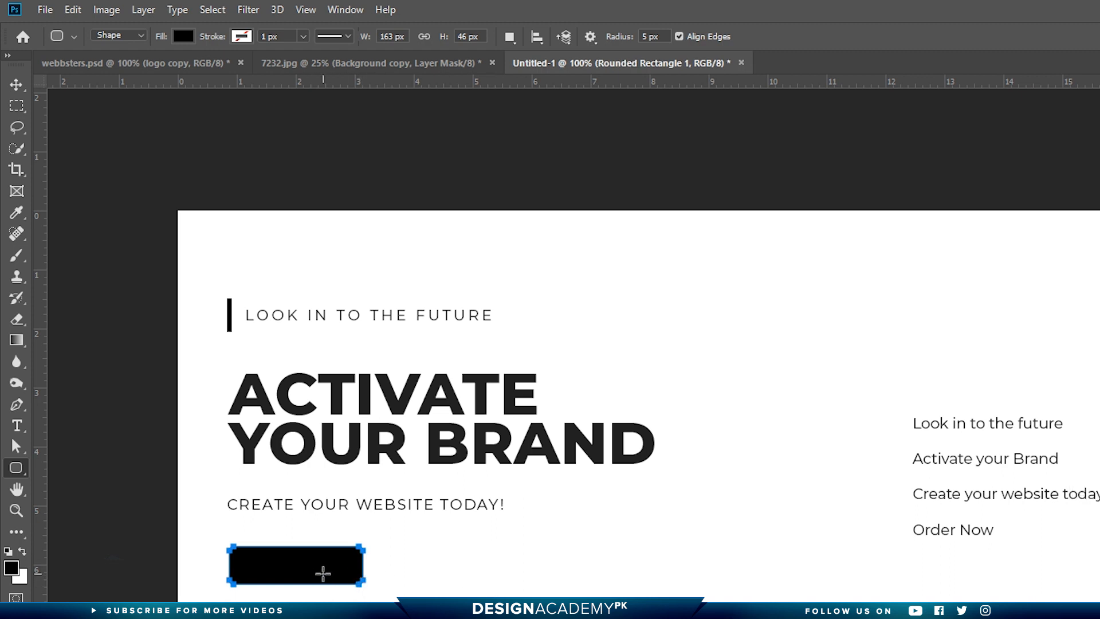
- Fill the rounded rectangle button with the recently used purple
click(179, 36)
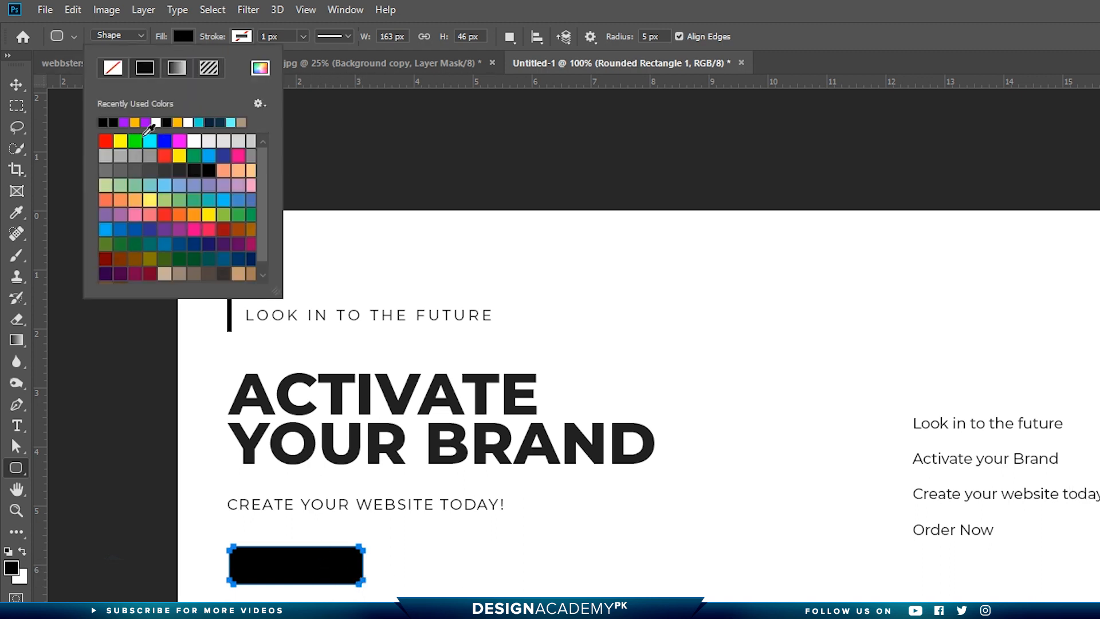
click(125, 121)
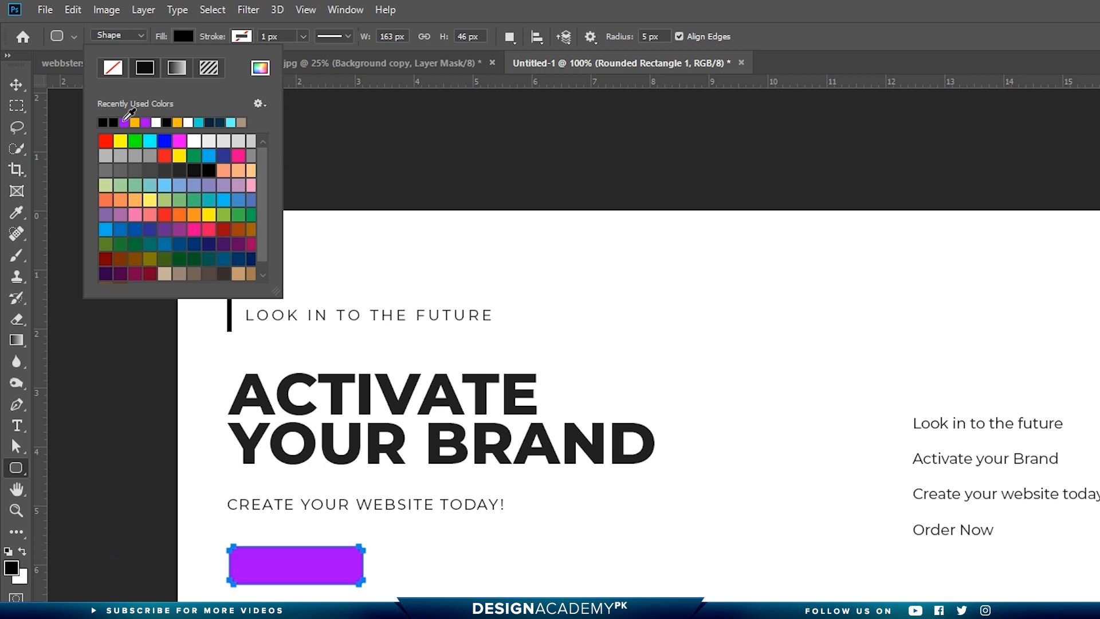
click(16, 86)
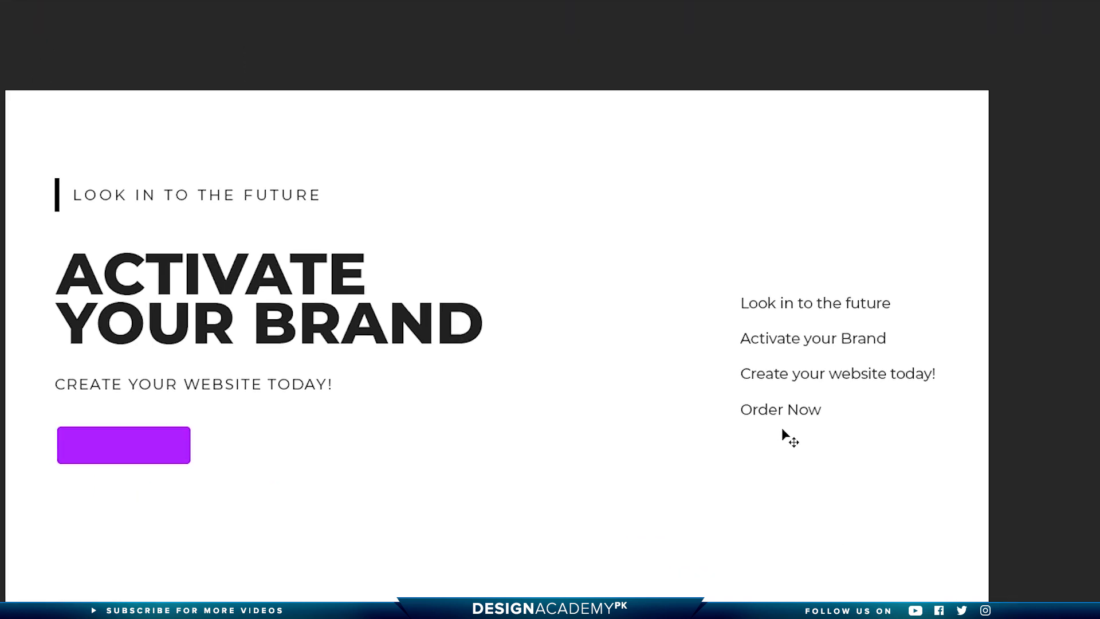
- Copy "Order Now" from the text block into its own text layer on the button, stacked above the rounded rectangle layer
double_click(771, 413)
double_click(772, 409)
triple_click(771, 410)
key(ctrl+c)
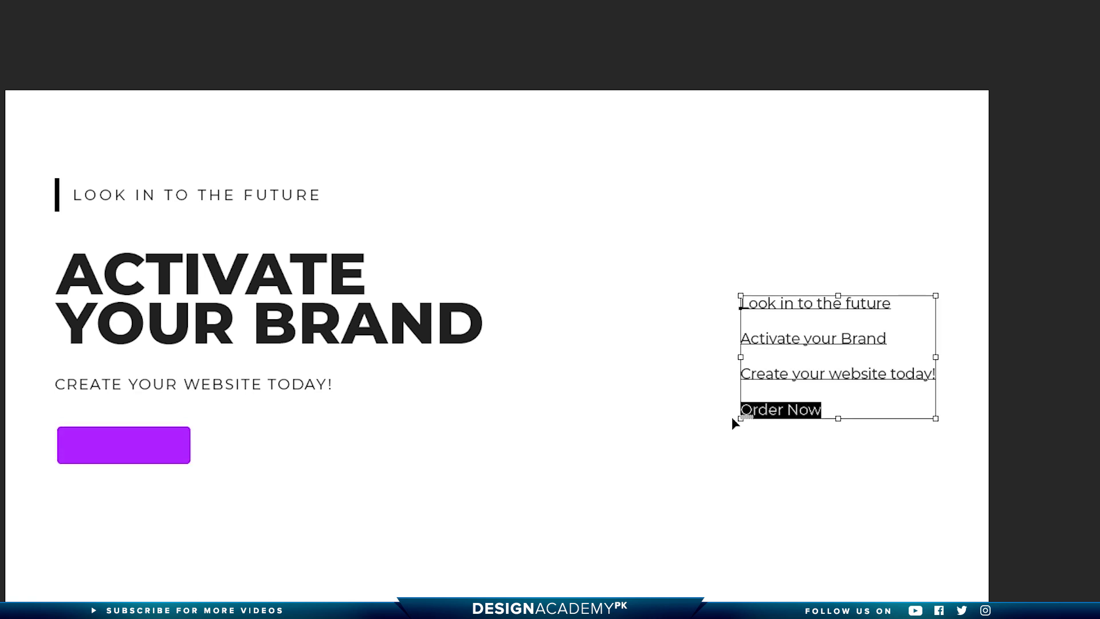
key(ctrl+Return)
key(t)
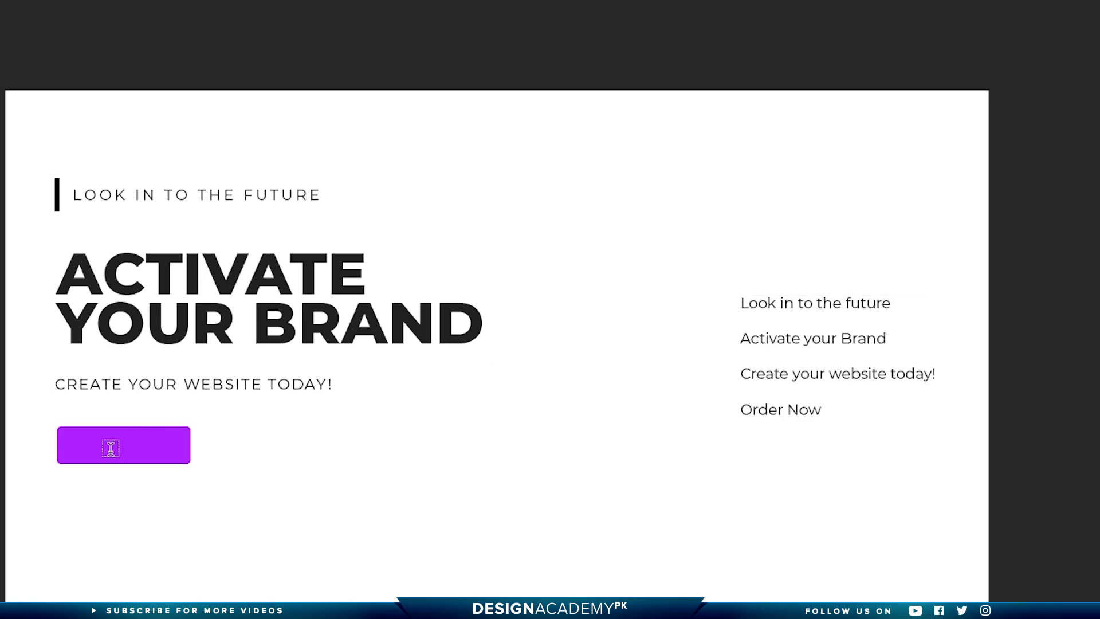
click(77, 450)
key(ctrl+v)
key(ctrl+Return)
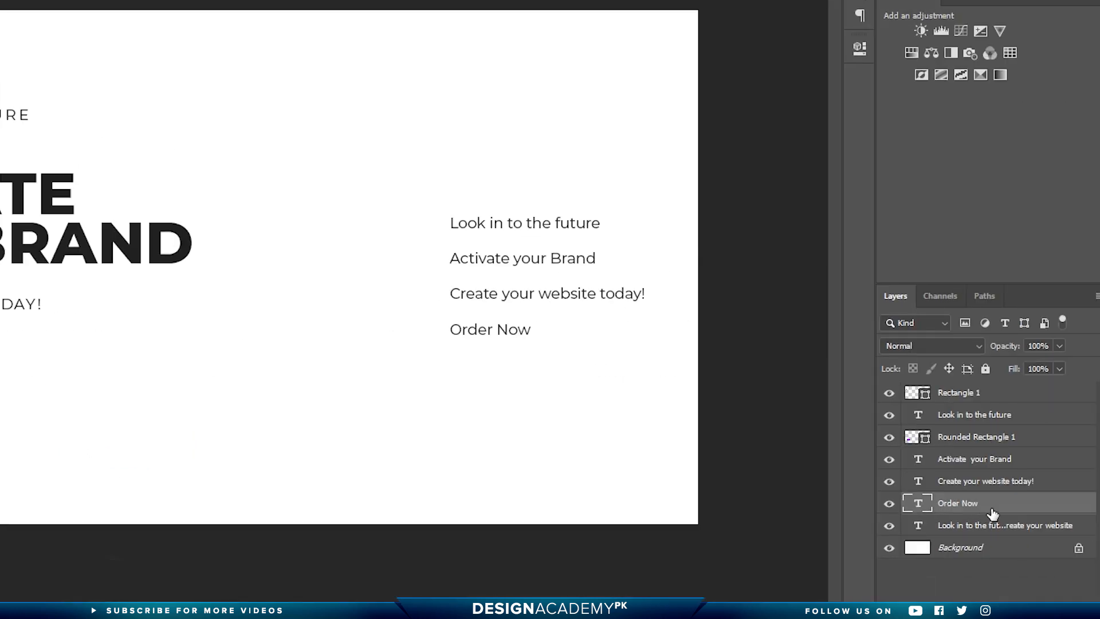
drag(977, 505, 969, 408)
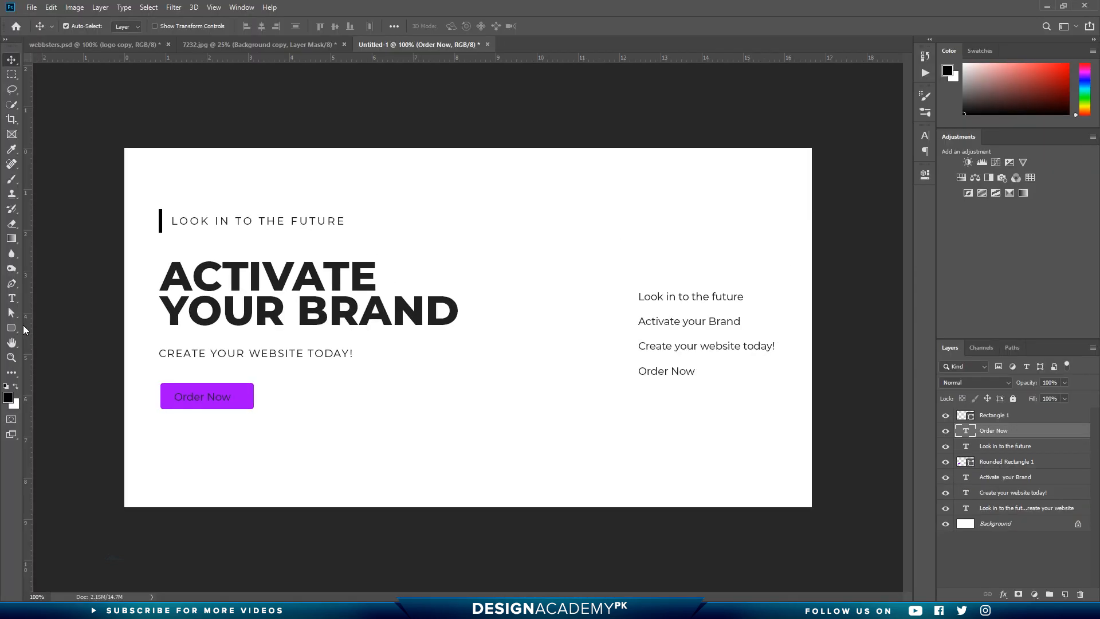
- Format the button's "Order Now" label as white (ffffff) Montserrat SemiBold in all caps
click(516, 201)
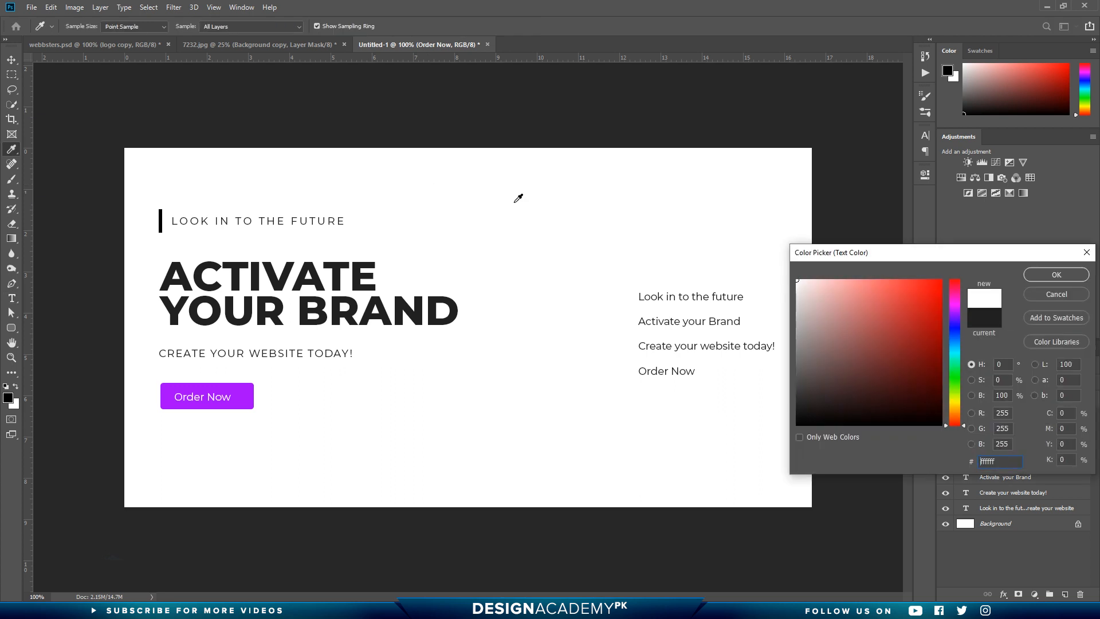
click(1057, 275)
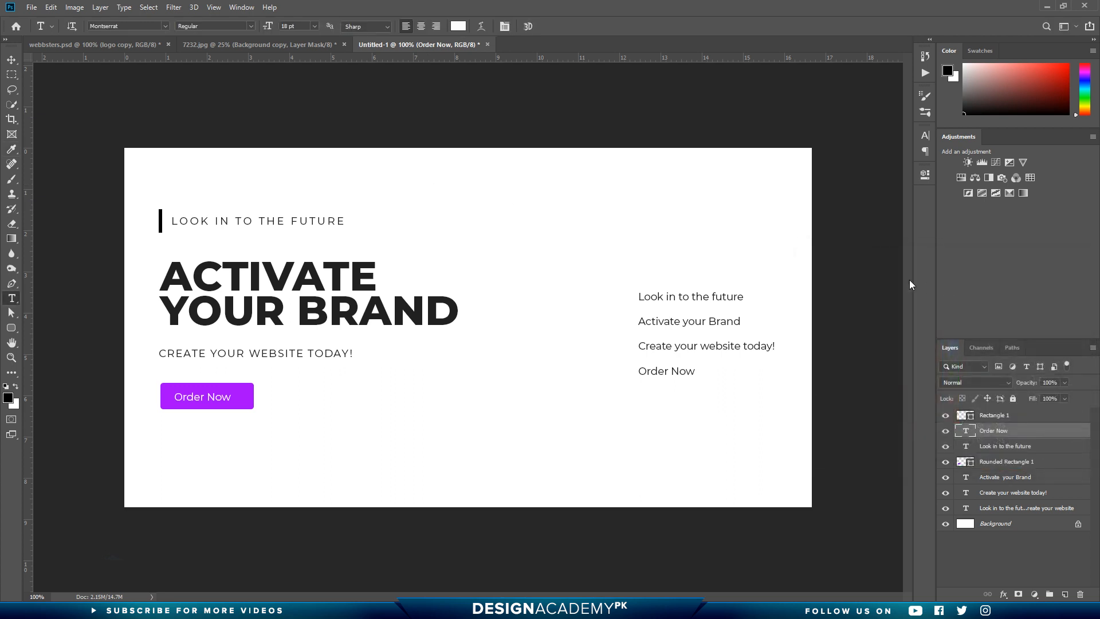
click(926, 135)
click(833, 215)
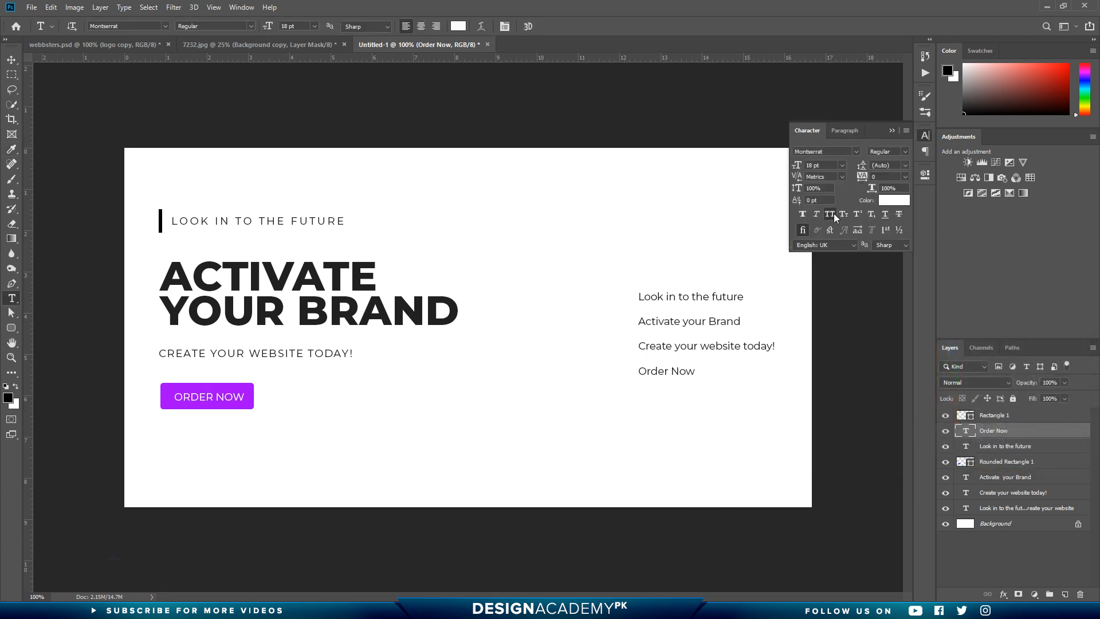
click(907, 155)
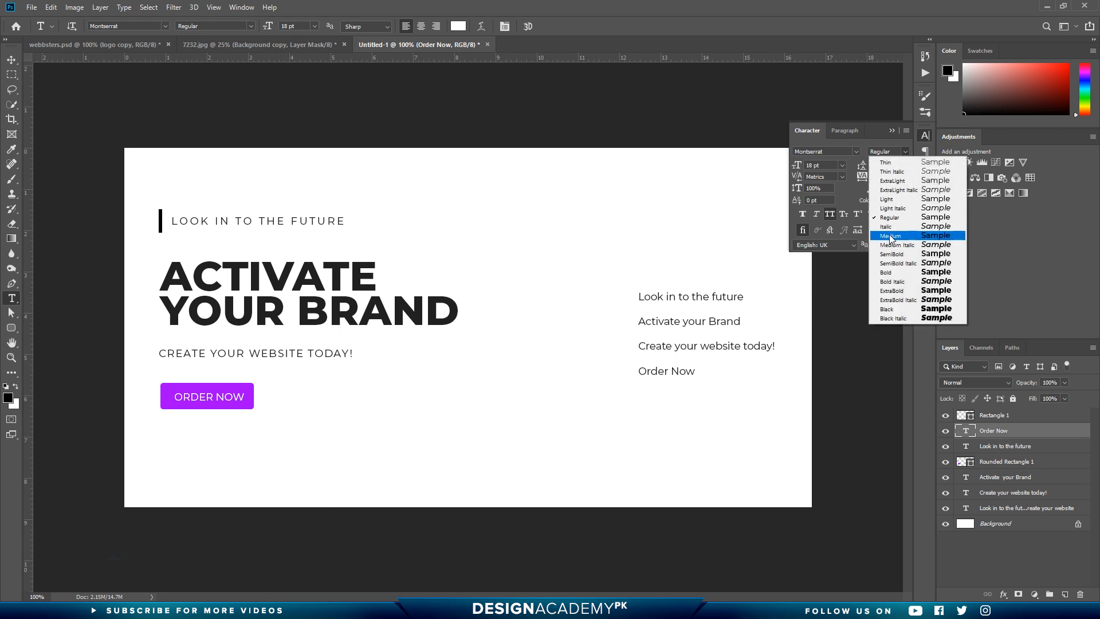
click(896, 256)
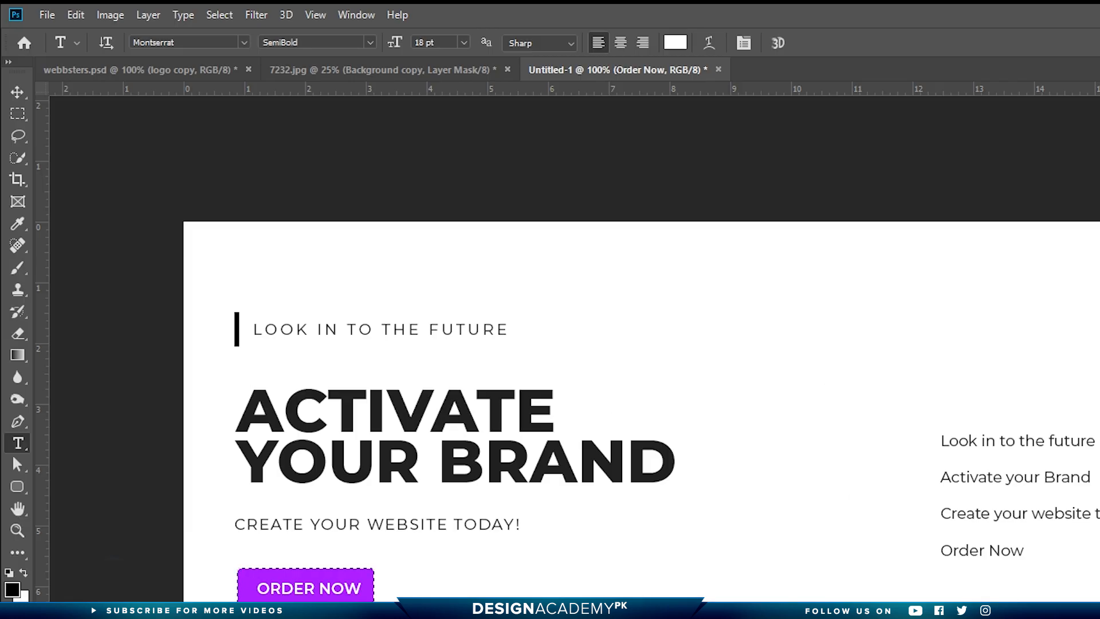
- Center the "Order Now" label vertically and horizontally within the selected button area, and clear the selection
click(17, 92)
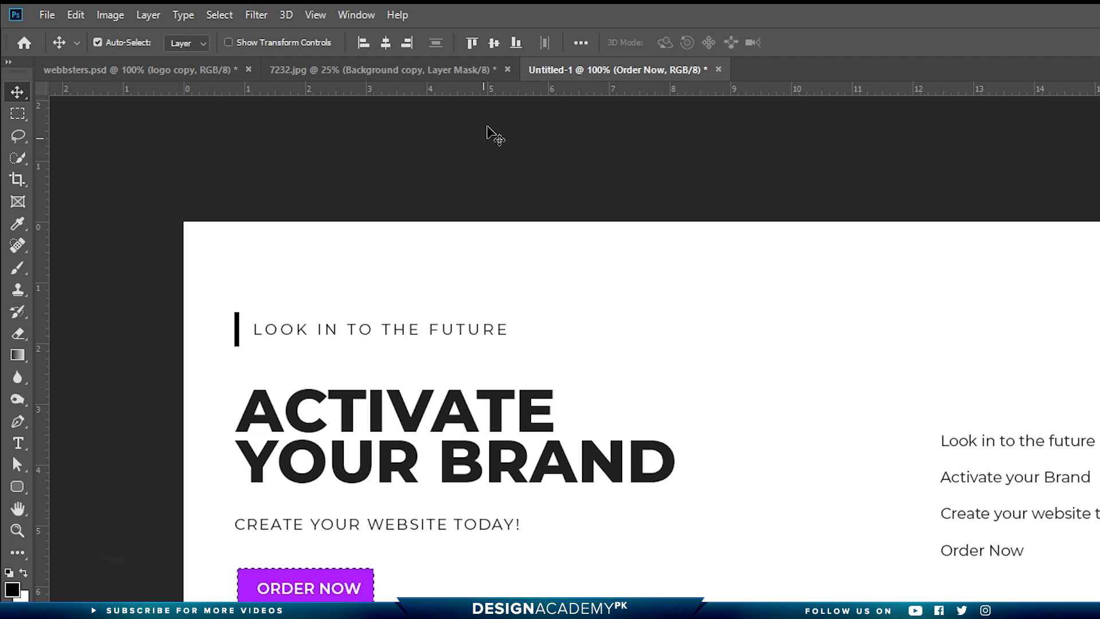
click(494, 44)
click(386, 45)
key(ctrl+d)
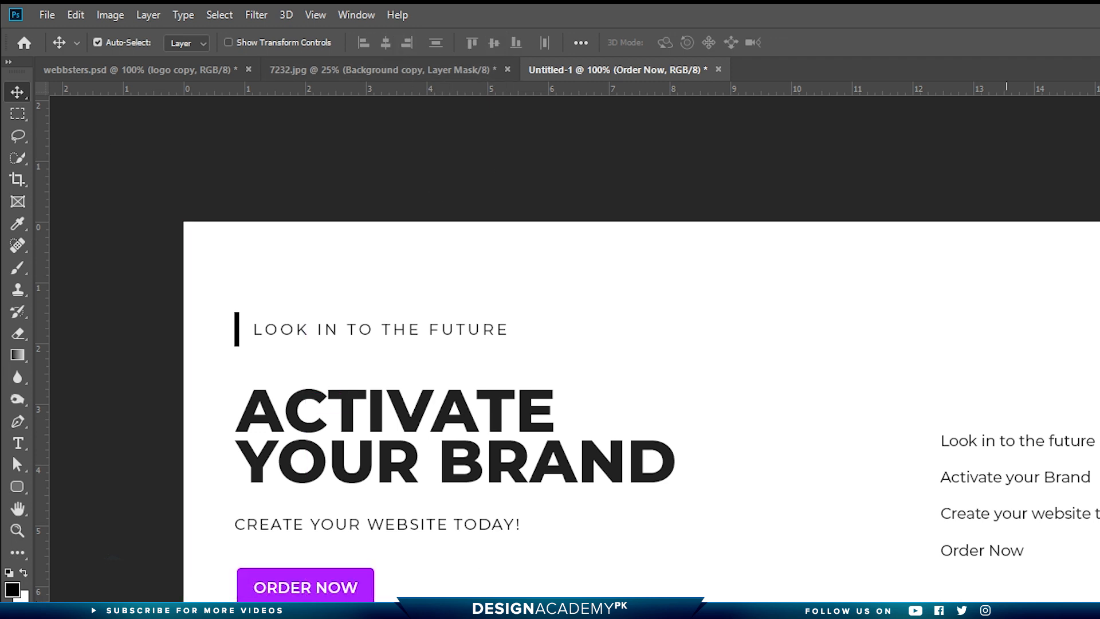
- Recolor the accent bar beside the "Look in to the future" tagline with the button's purple
click(237, 332)
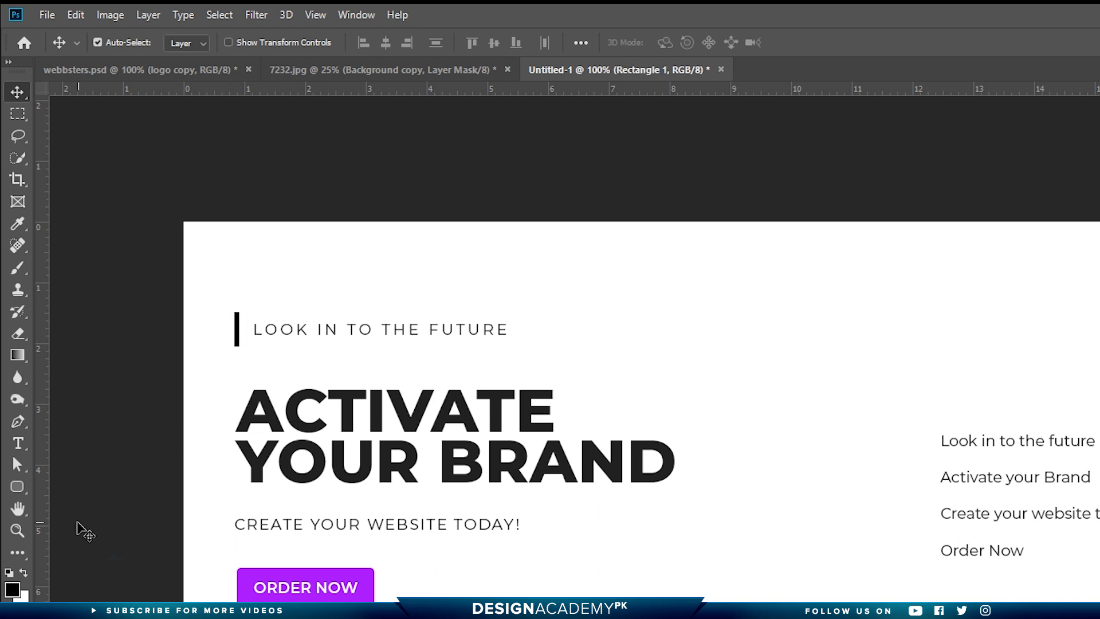
click(19, 486)
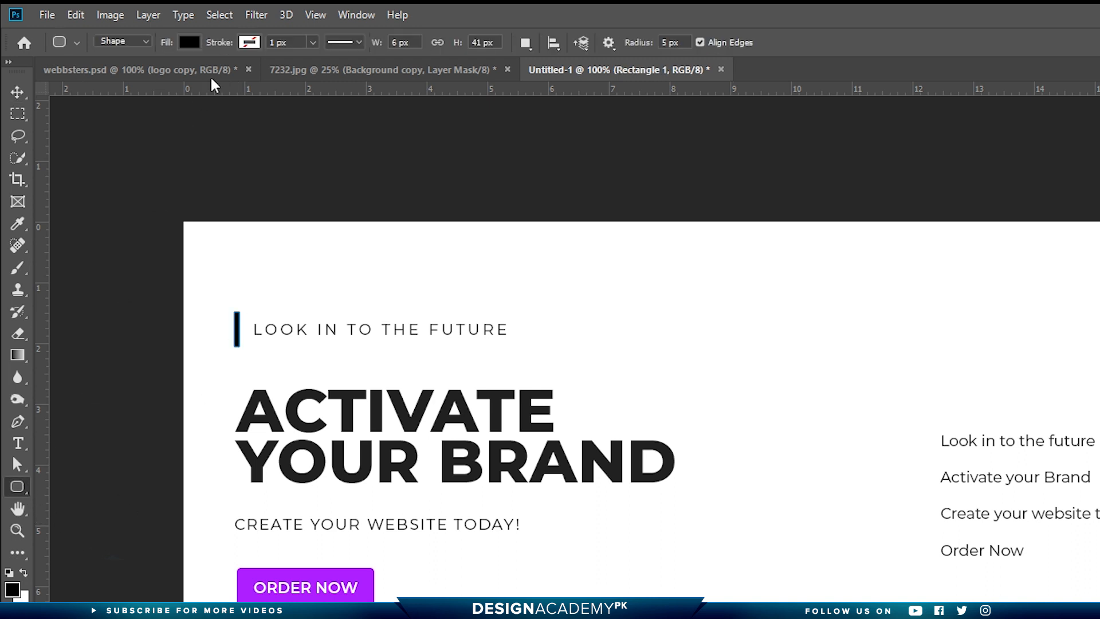
click(189, 44)
click(107, 131)
click(18, 92)
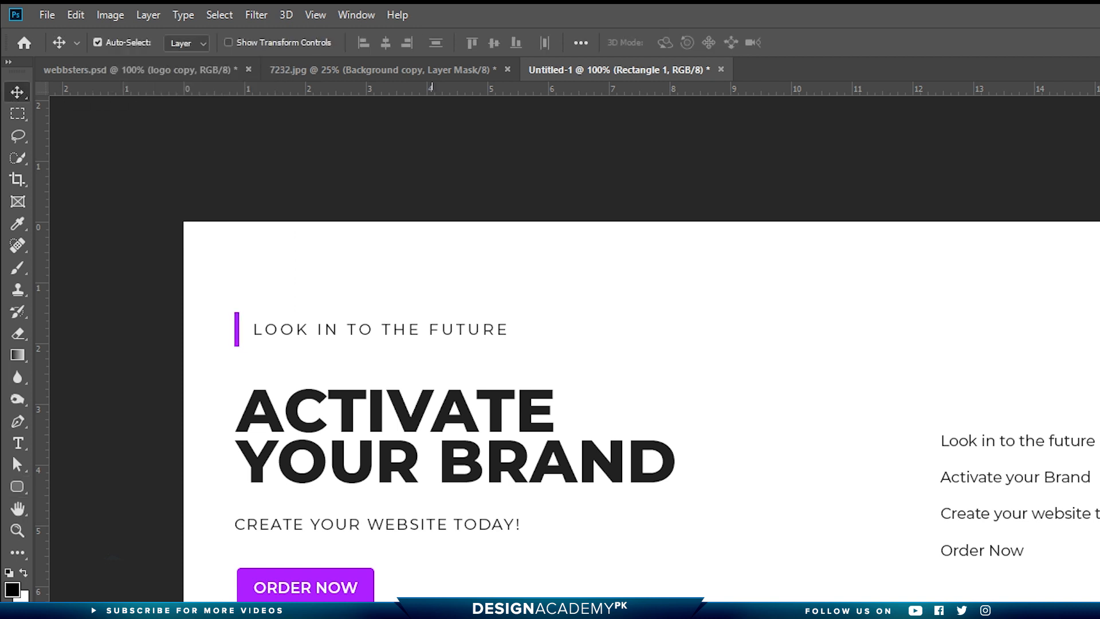
- Recolor the "Create your website today!" subline with the button's purple (a200ff) and hide the original text block layer
click(400, 533)
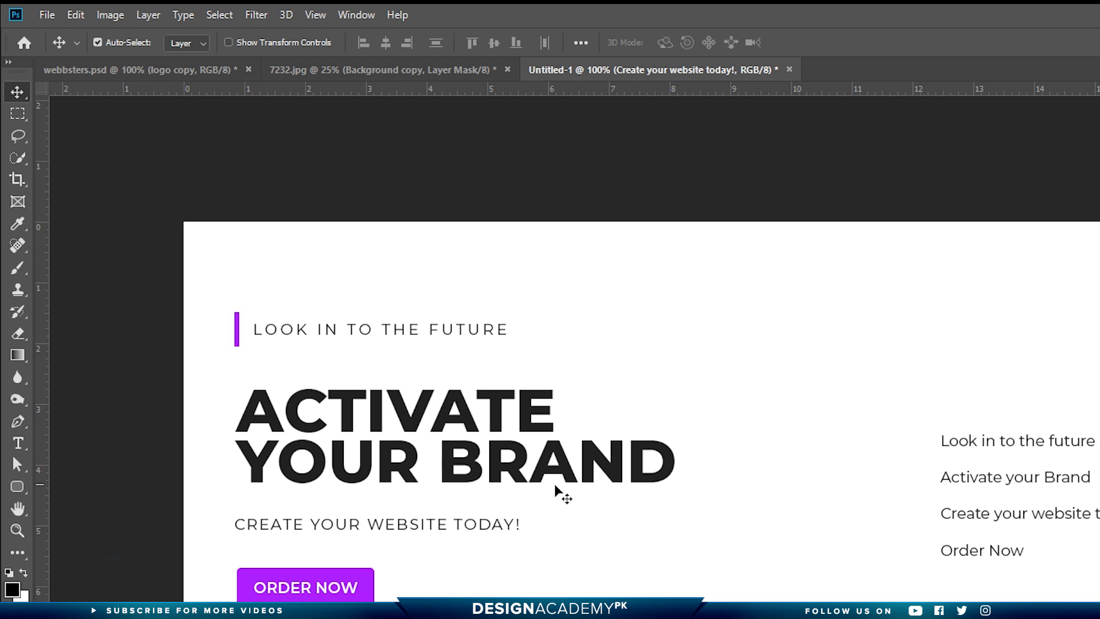
click(18, 443)
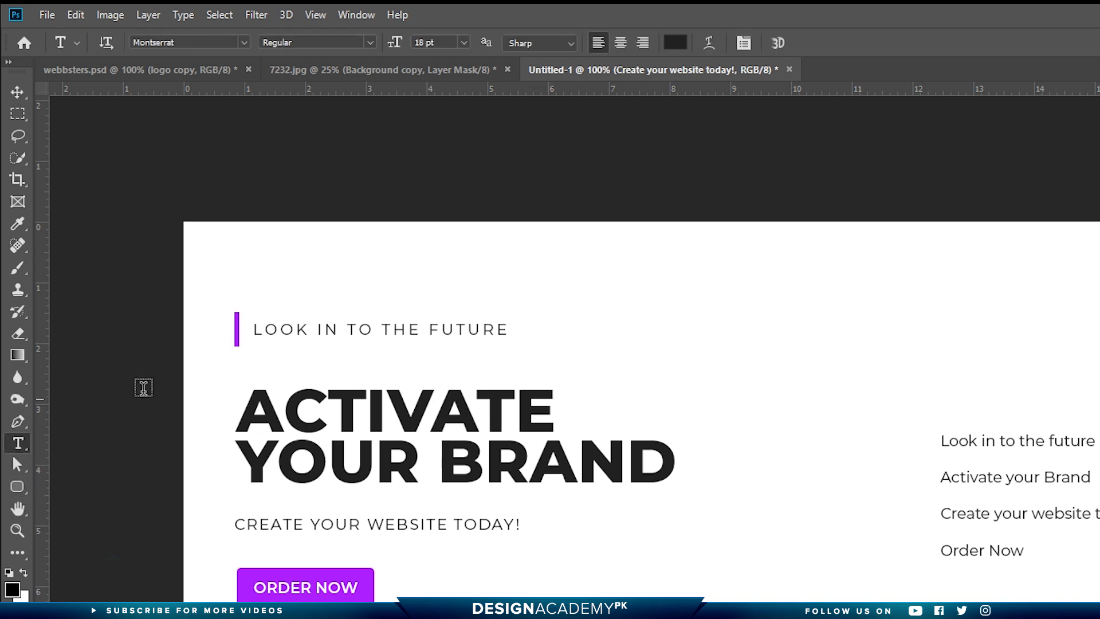
click(675, 42)
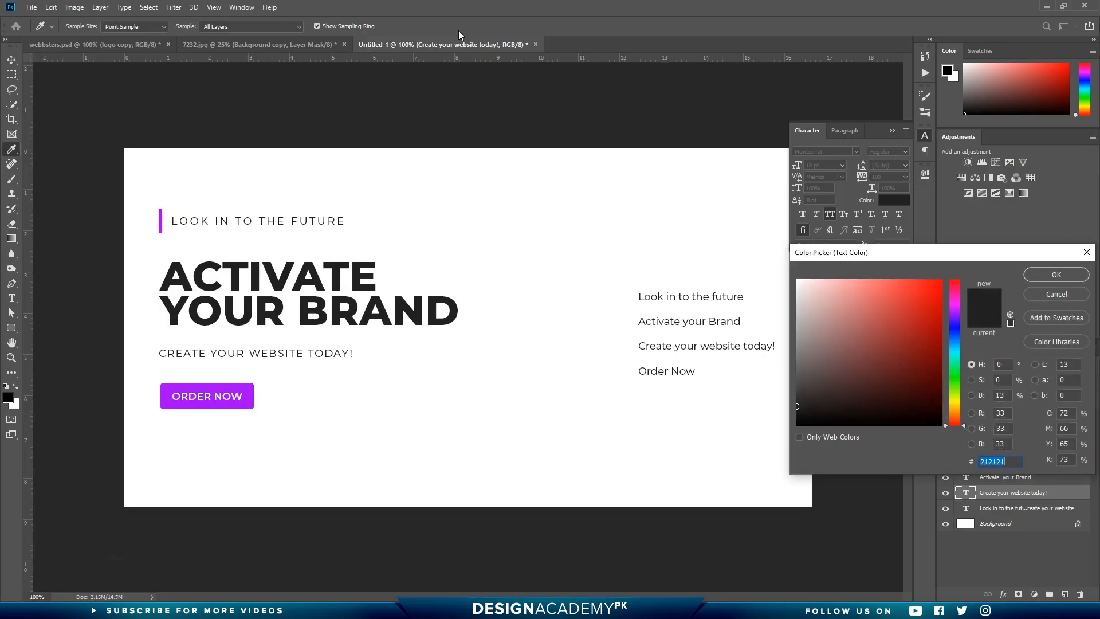
click(250, 385)
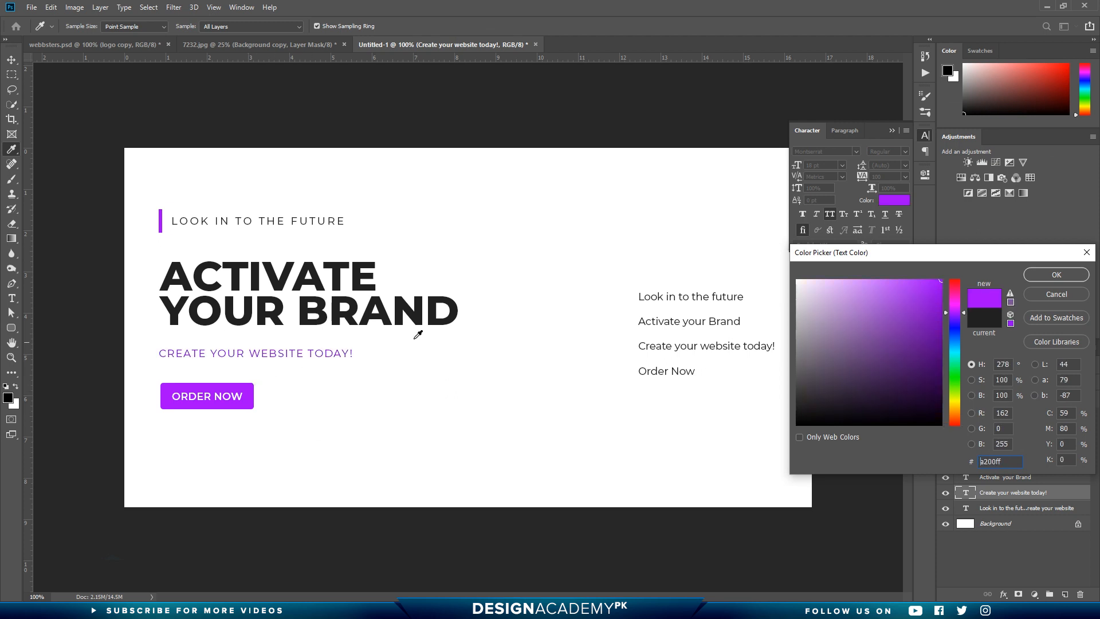
click(1029, 279)
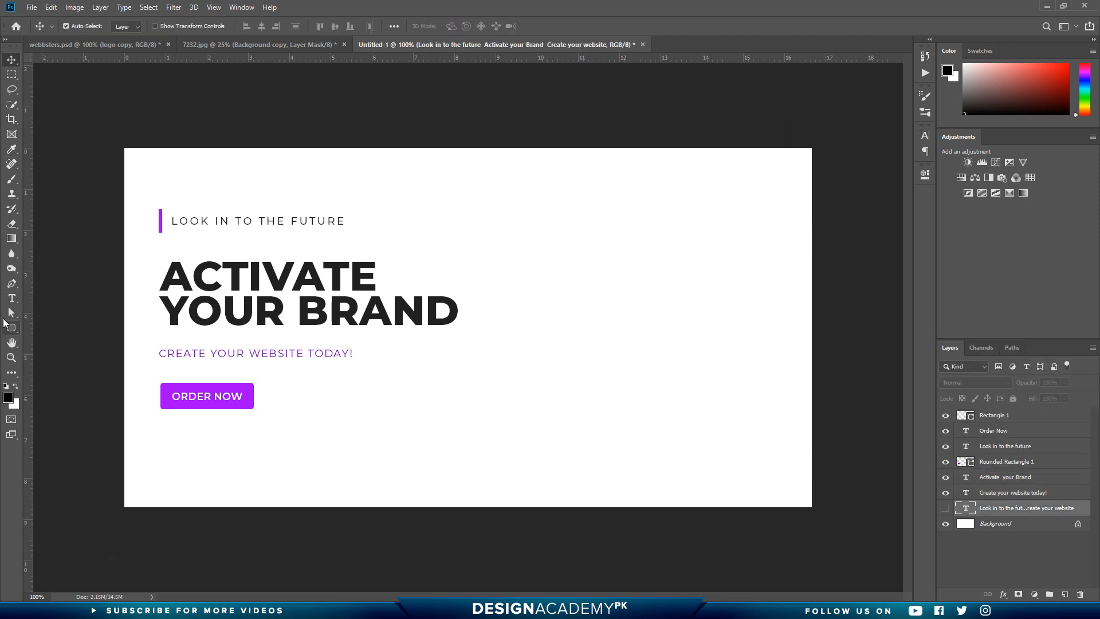
- Draw a black circle with the Ellipse tool beside the heading and scale it to about 449 px in diameter
click(5, 331)
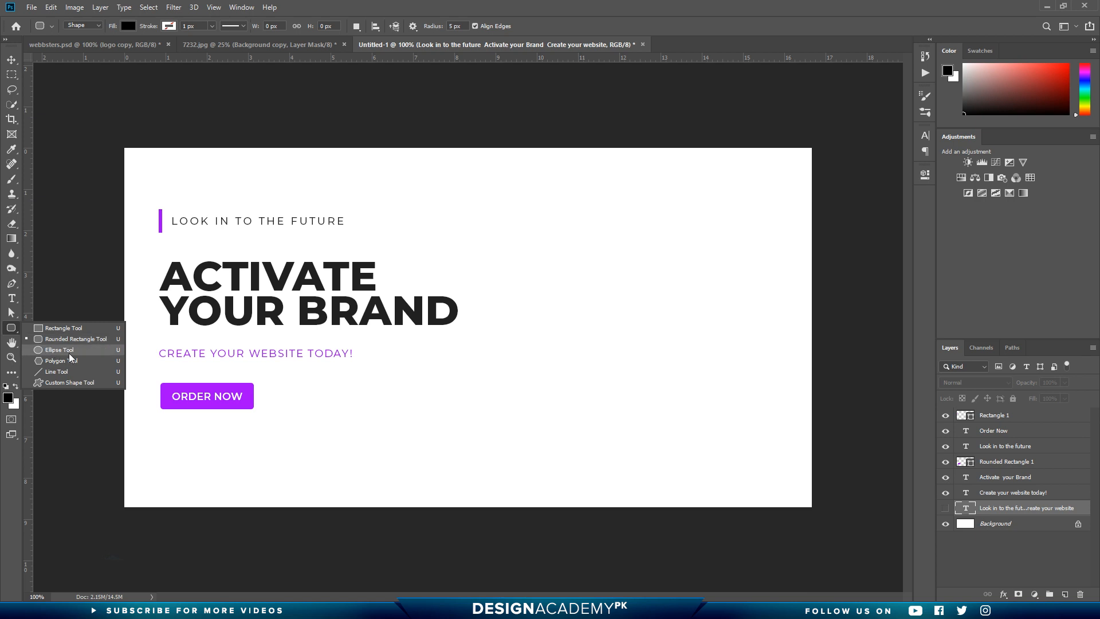
click(63, 350)
drag(516, 221, 767, 418)
key(ctrl+t)
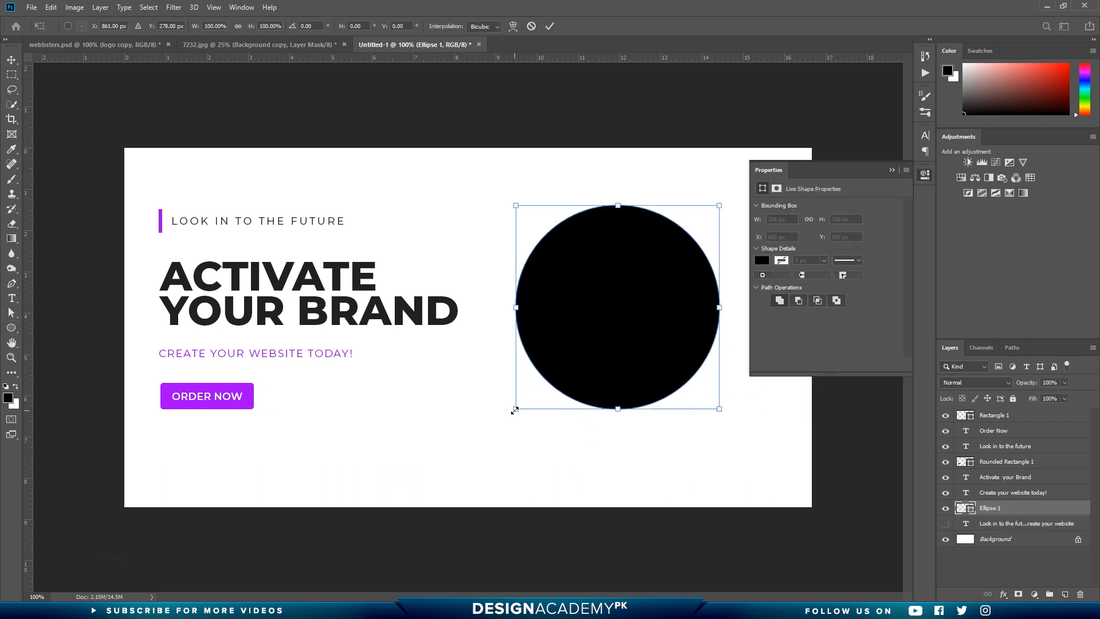
drag(514, 410, 450, 474)
drag(571, 396, 591, 380)
drag(745, 455, 733, 443)
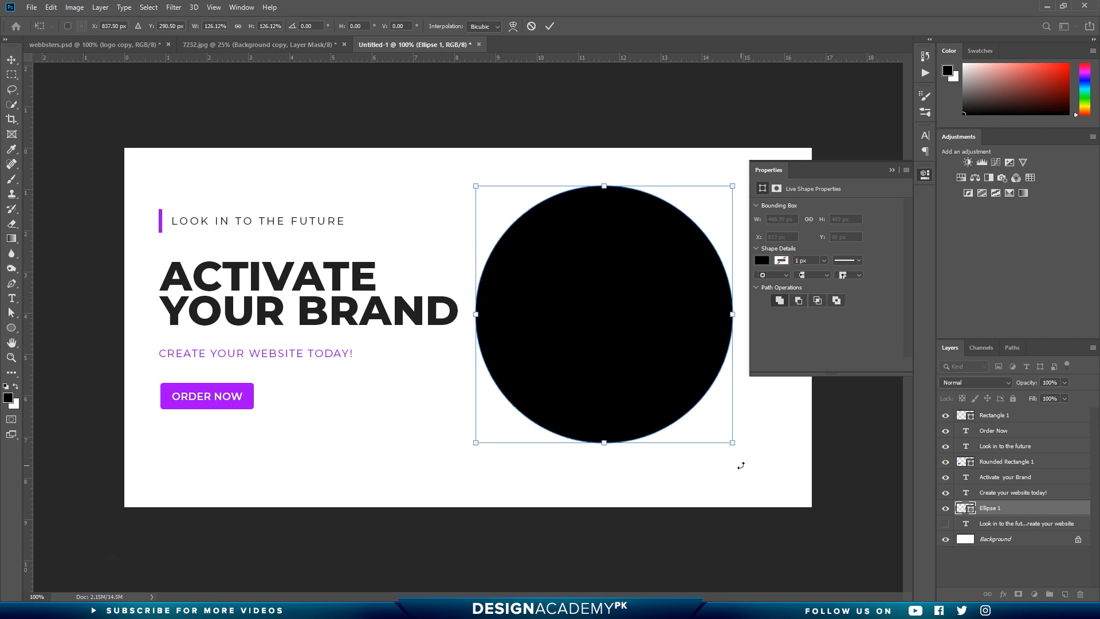
click(552, 27)
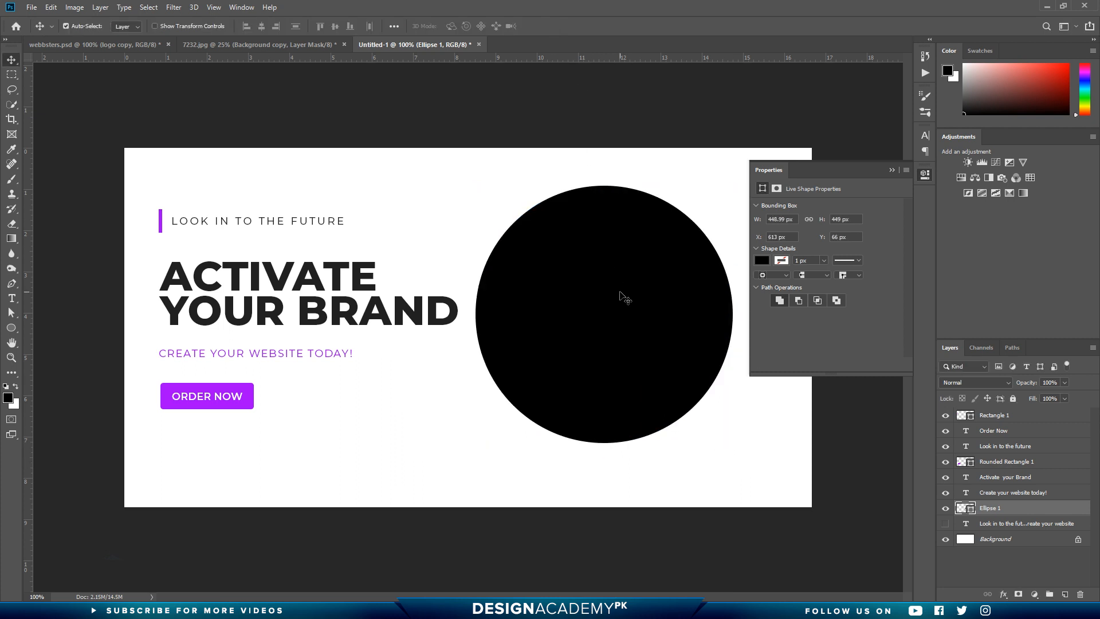
- Shift the large circle slightly away from the heading to about X 633 px and fill it with the button's purple
drag(624, 298, 630, 298)
click(762, 260)
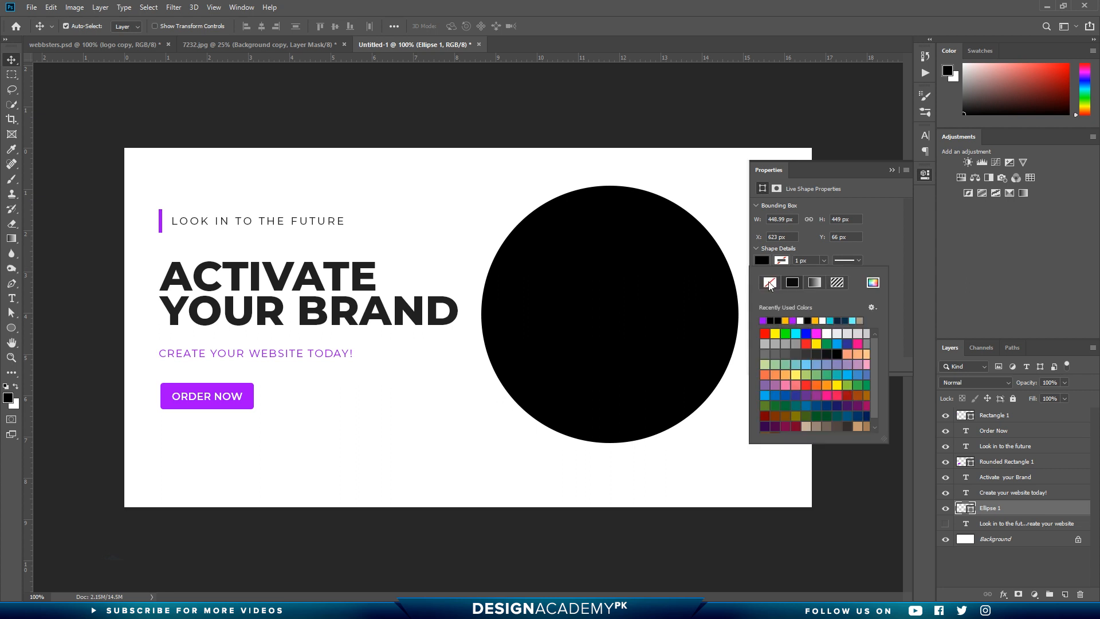
click(764, 320)
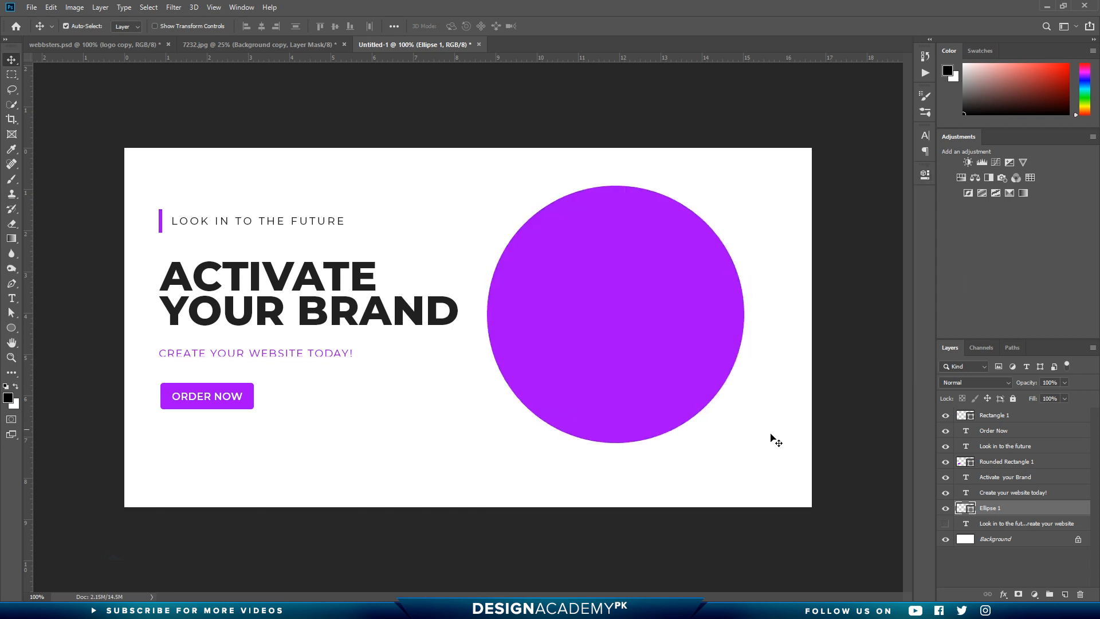
- Add a Gradient Overlay effect to the purple circle using the black-to-white gradient preset
right_click(997, 508)
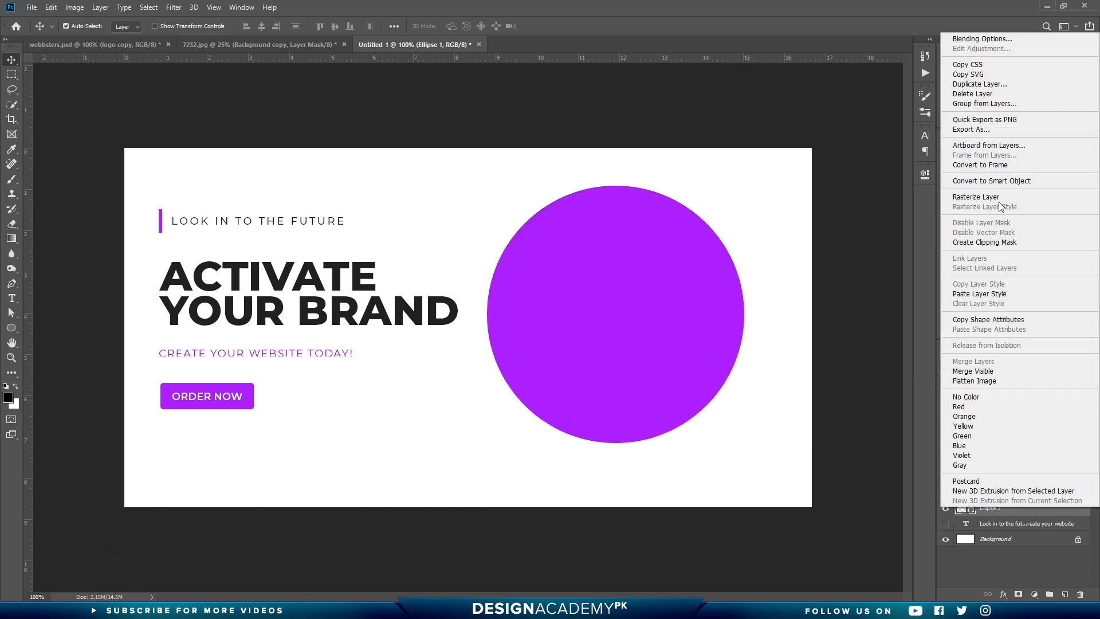
click(1000, 41)
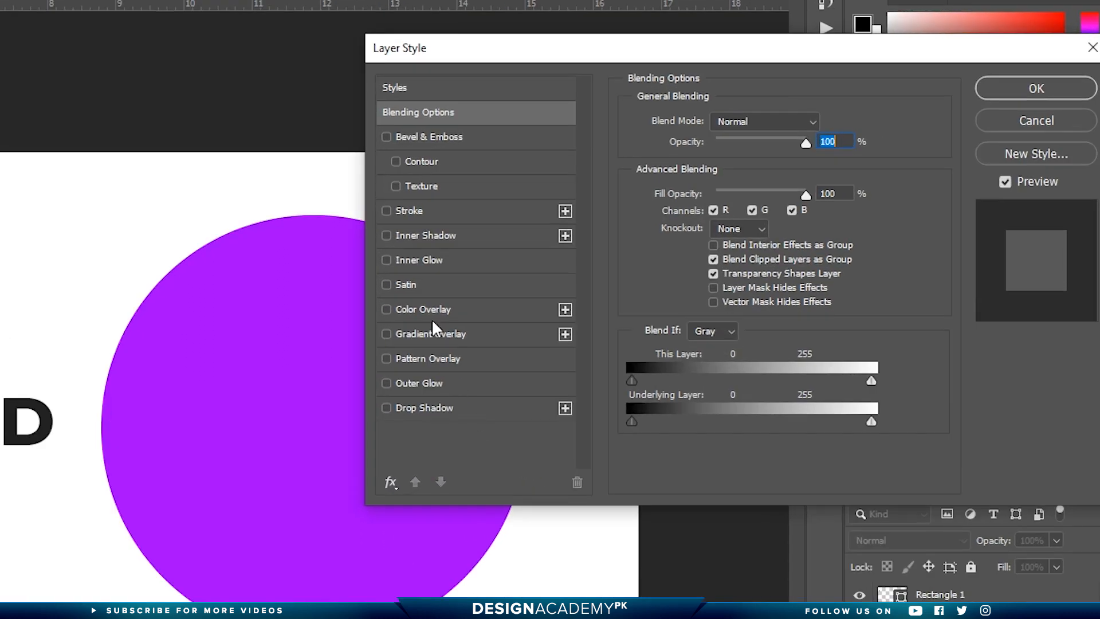
click(444, 334)
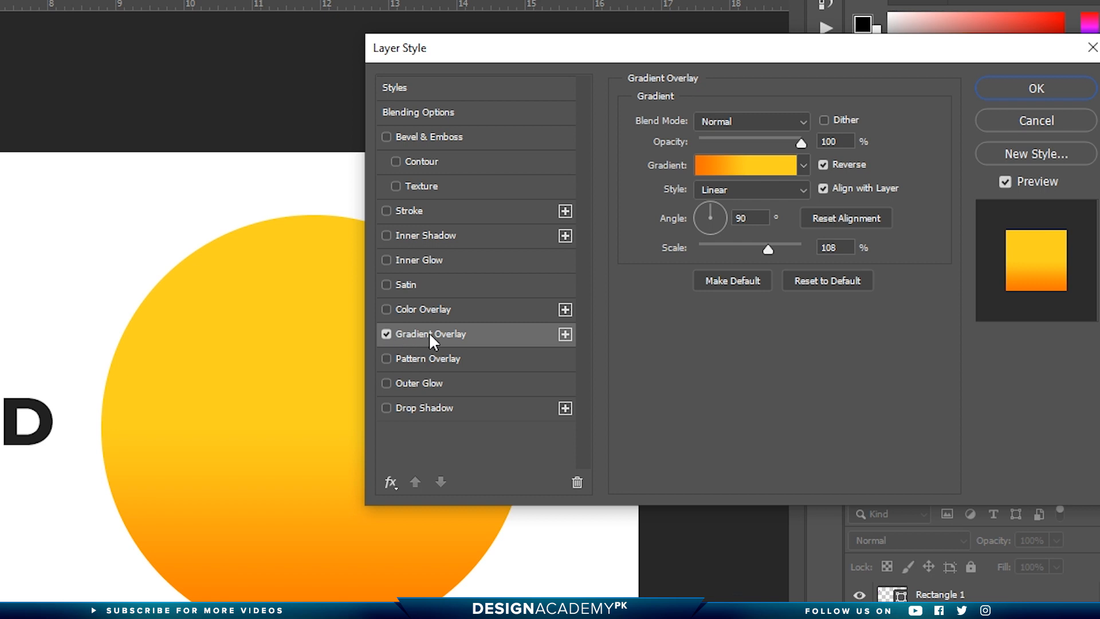
click(802, 167)
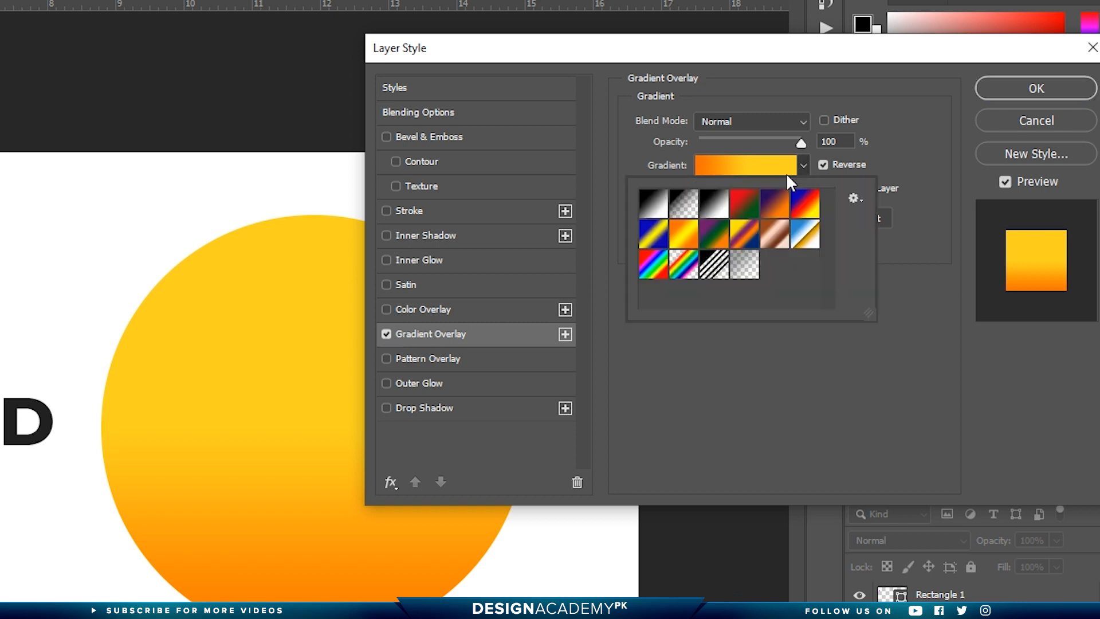
click(714, 203)
click(749, 403)
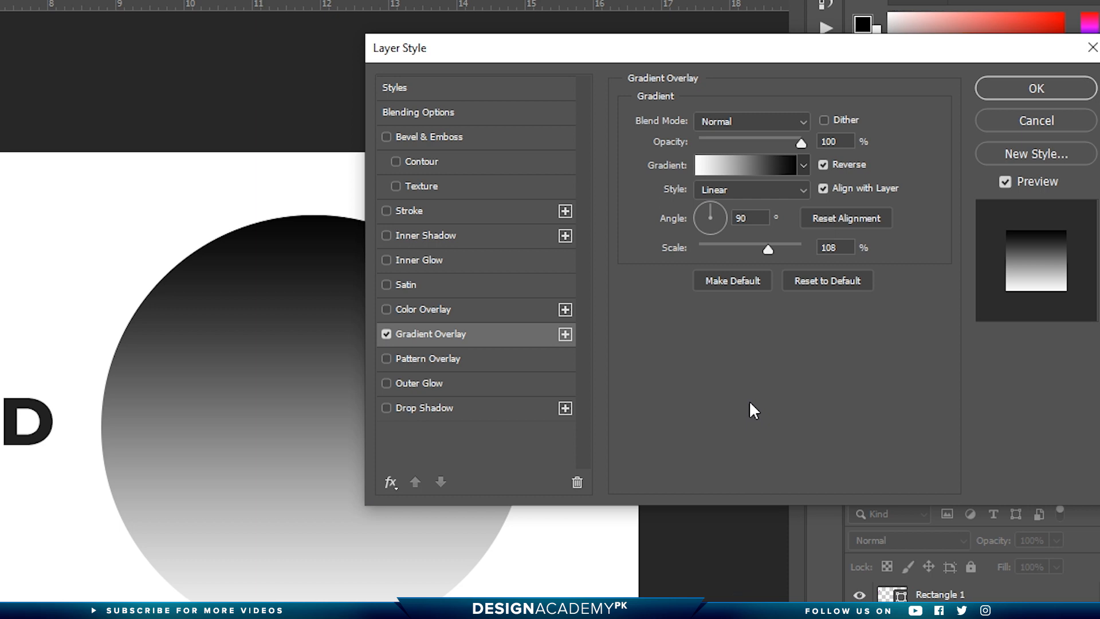
- Turn off the gradient overlay's Reverse option and set its angle to 131°
click(823, 165)
click(703, 211)
drag(702, 211, 702, 208)
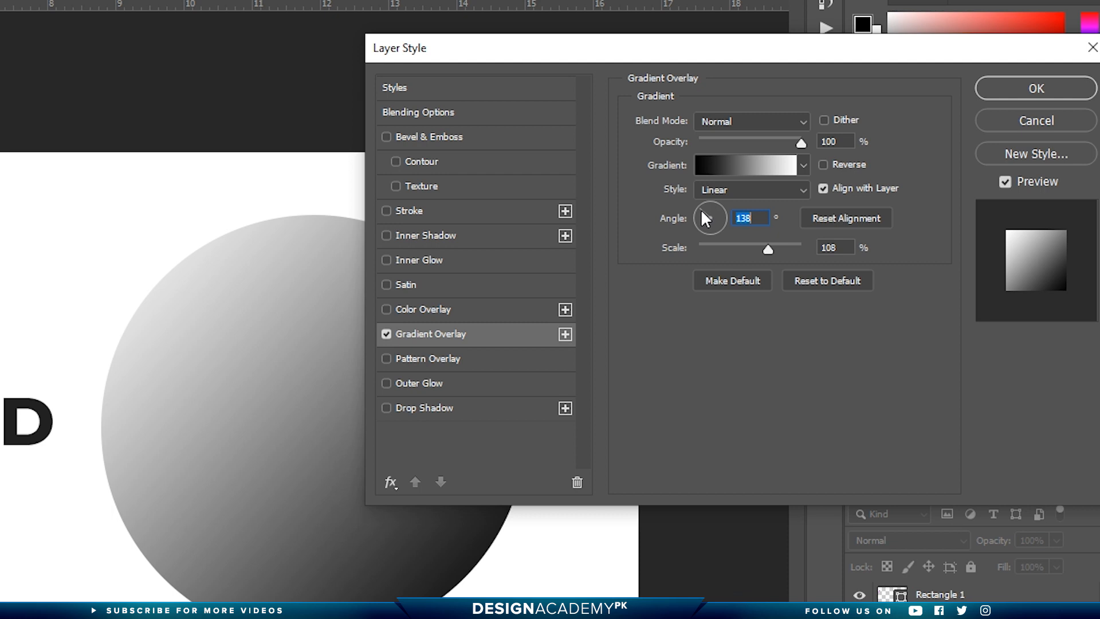
- Set the gradient overlay's blend mode to Color Burn and its opacity to 45%, and apply the layer style
click(752, 121)
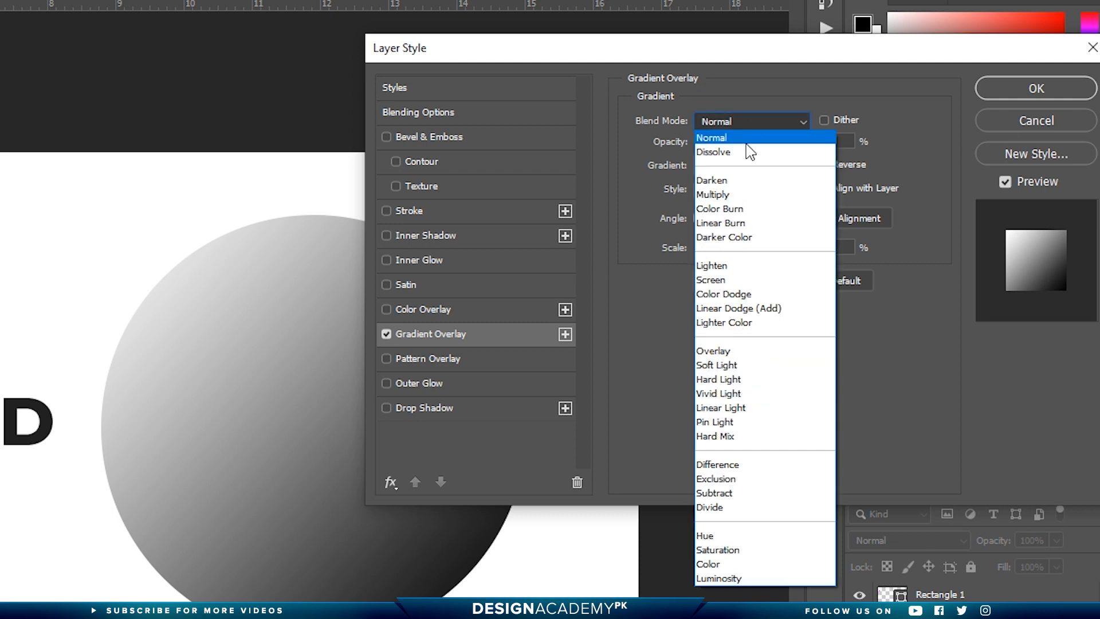
click(745, 204)
click(745, 213)
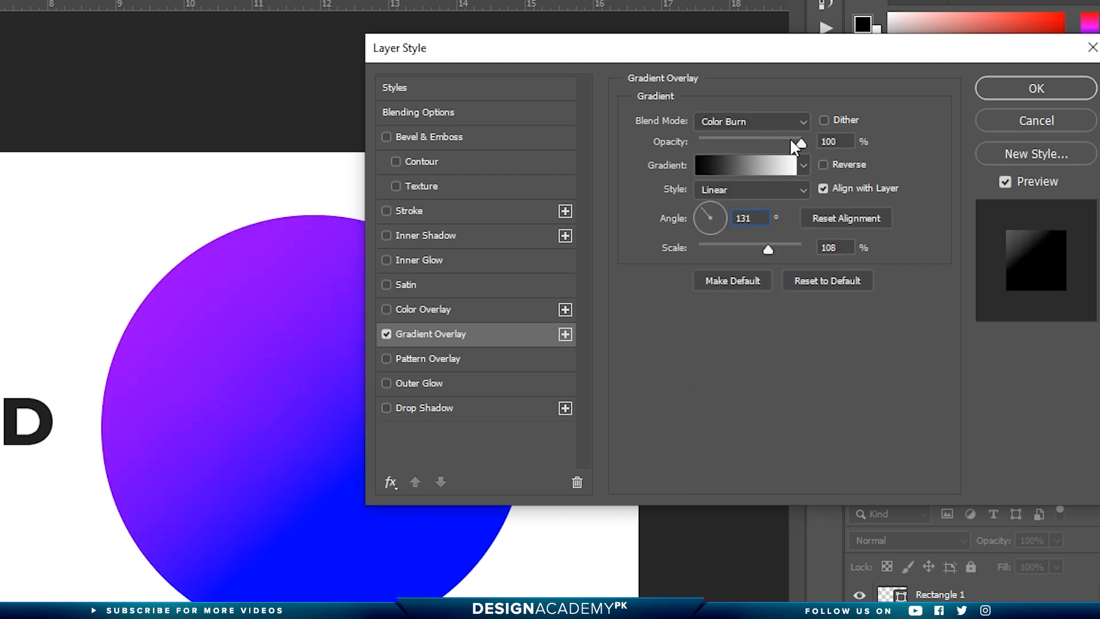
drag(800, 143, 745, 146)
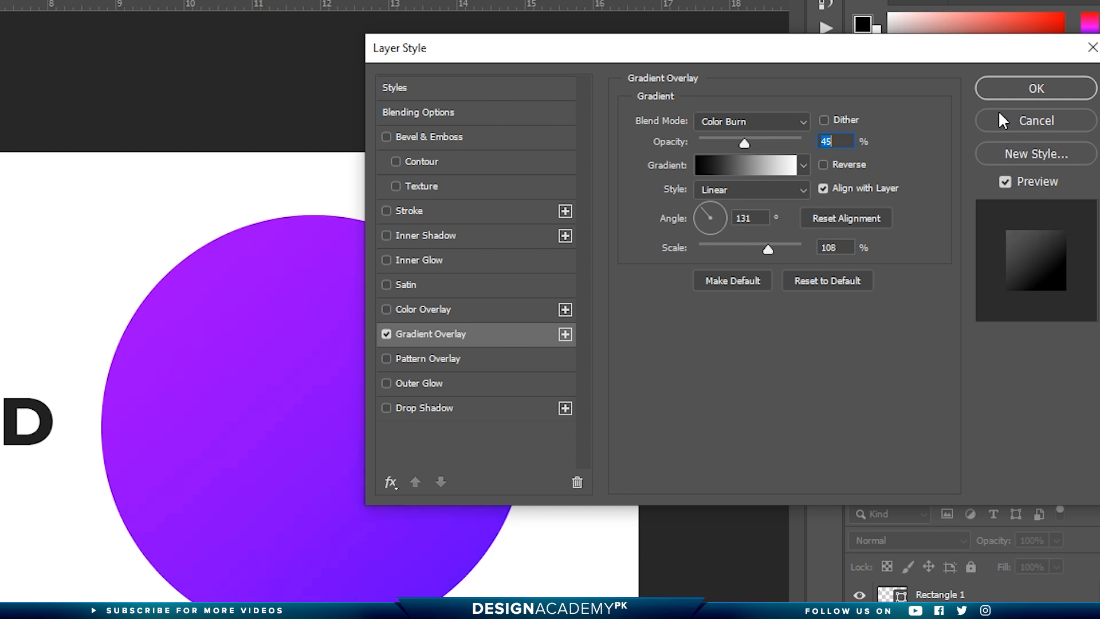
click(1023, 89)
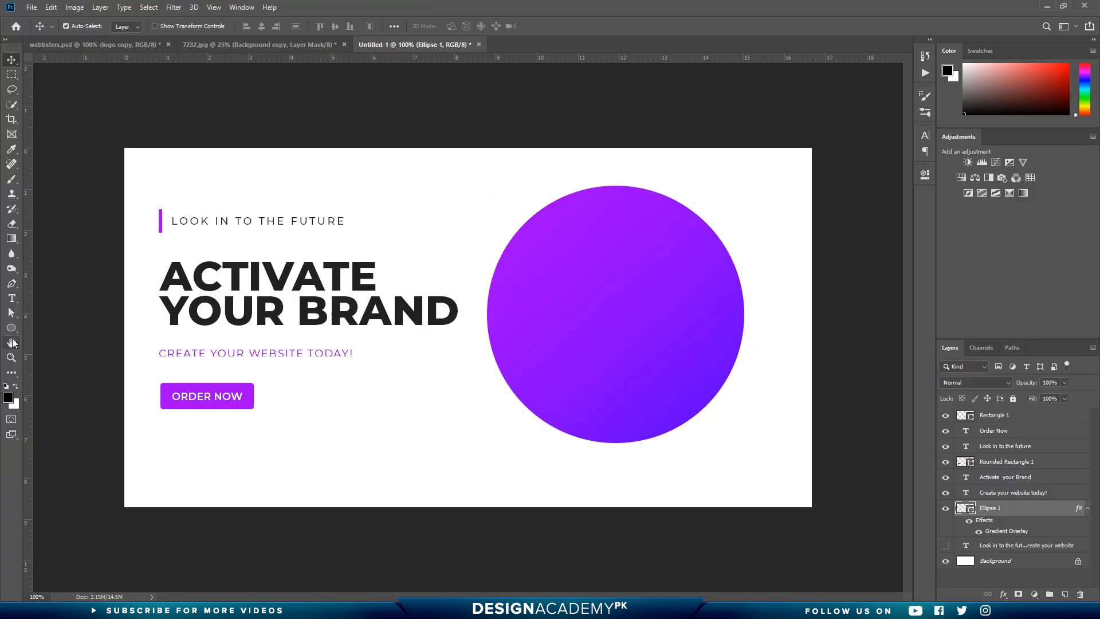
- Draw a second circle about 232 px in diameter and place it overlapping the large circle's lower-right edge
right_click(12, 327)
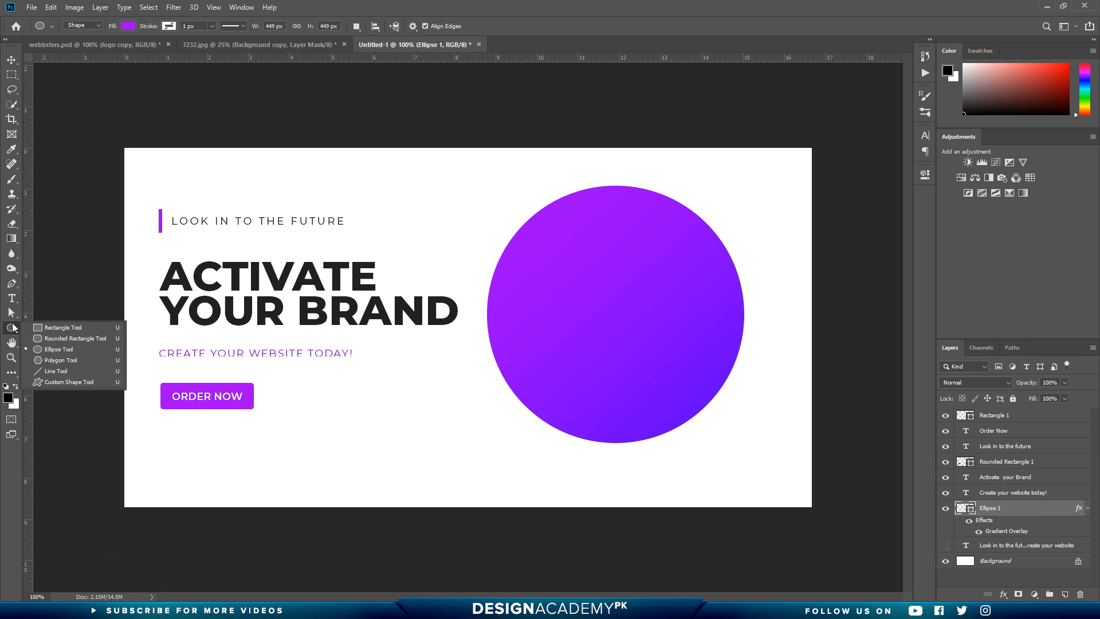
click(58, 352)
drag(633, 361, 810, 494)
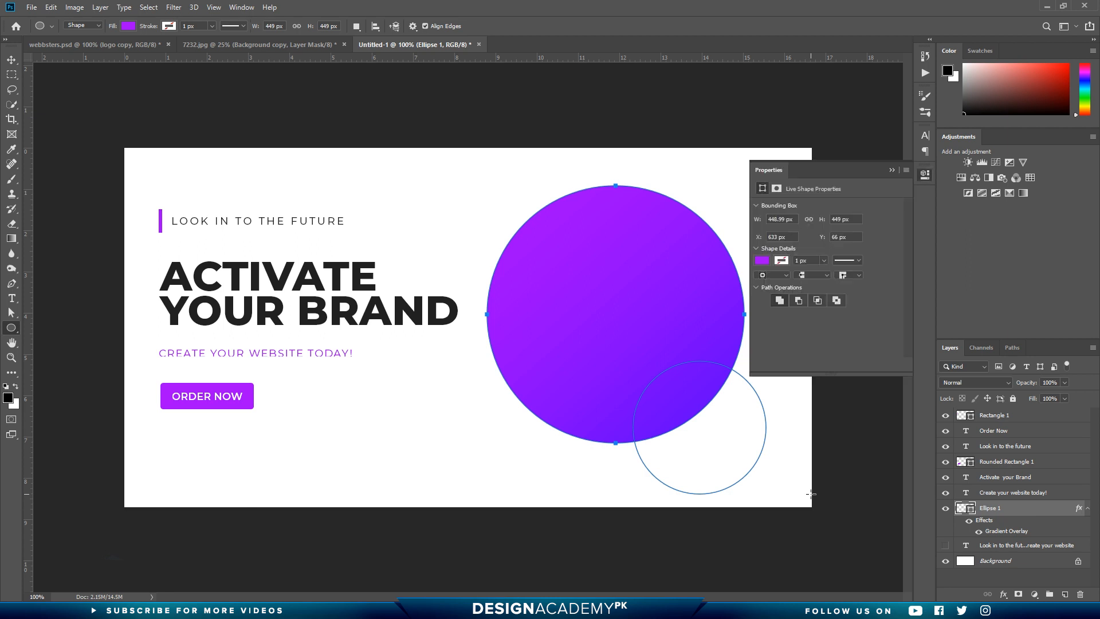
key(v)
drag(712, 422, 722, 393)
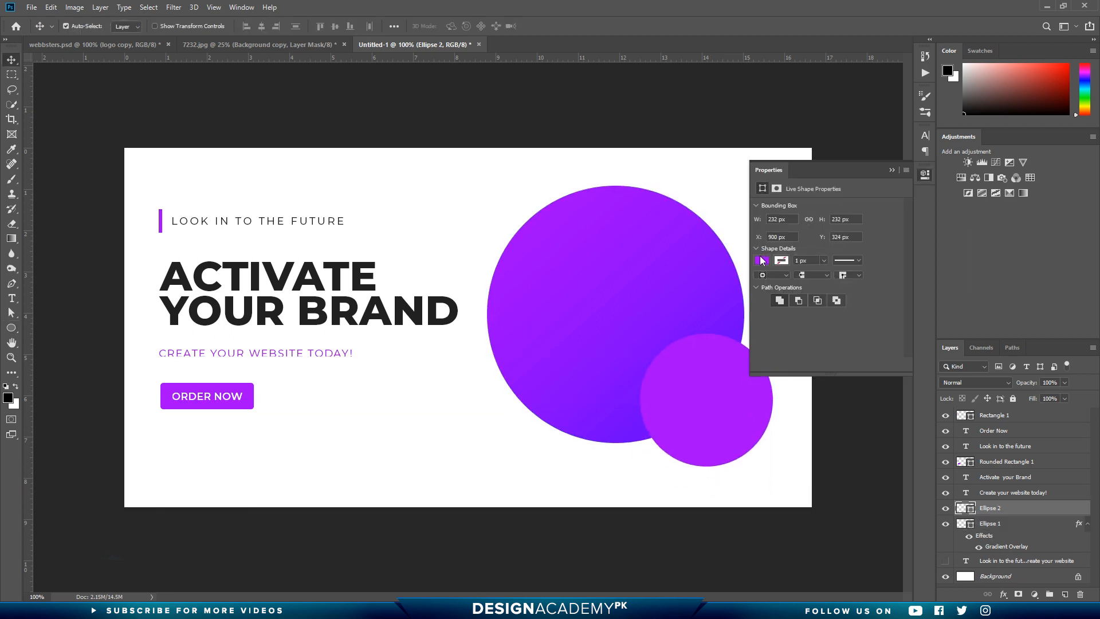
- Fill the small circle with the recently used yellow-orange and close its shape properties
click(762, 261)
click(815, 320)
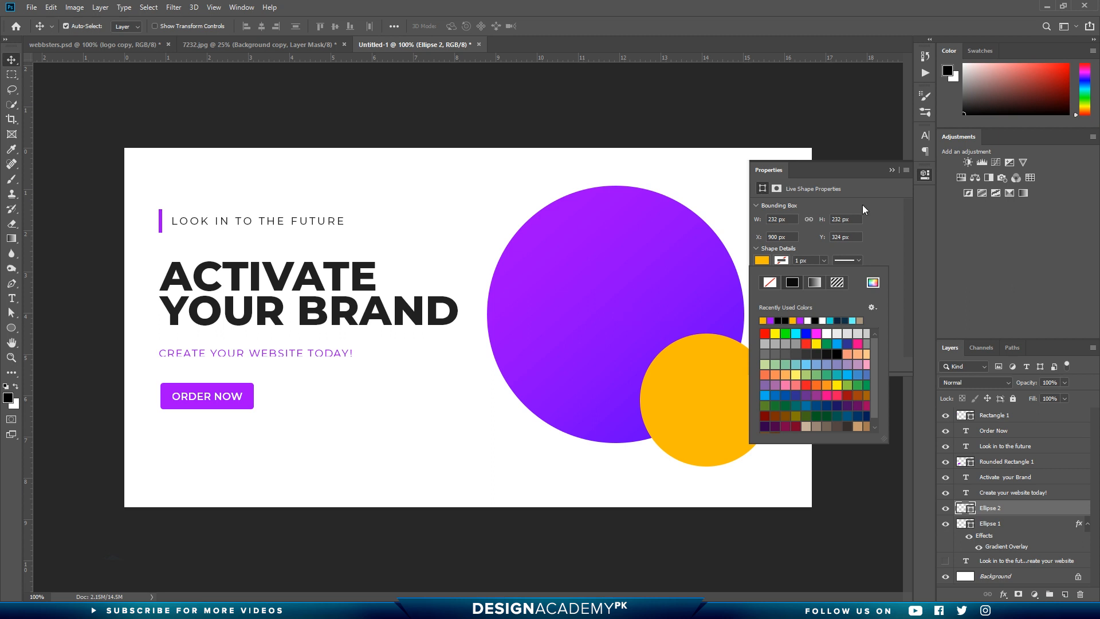
click(925, 175)
- Move the large circle slightly left and down, and the small circle slightly right, keeping them overlapping
drag(609, 326, 596, 330)
drag(702, 434, 711, 430)
drag(607, 414, 607, 420)
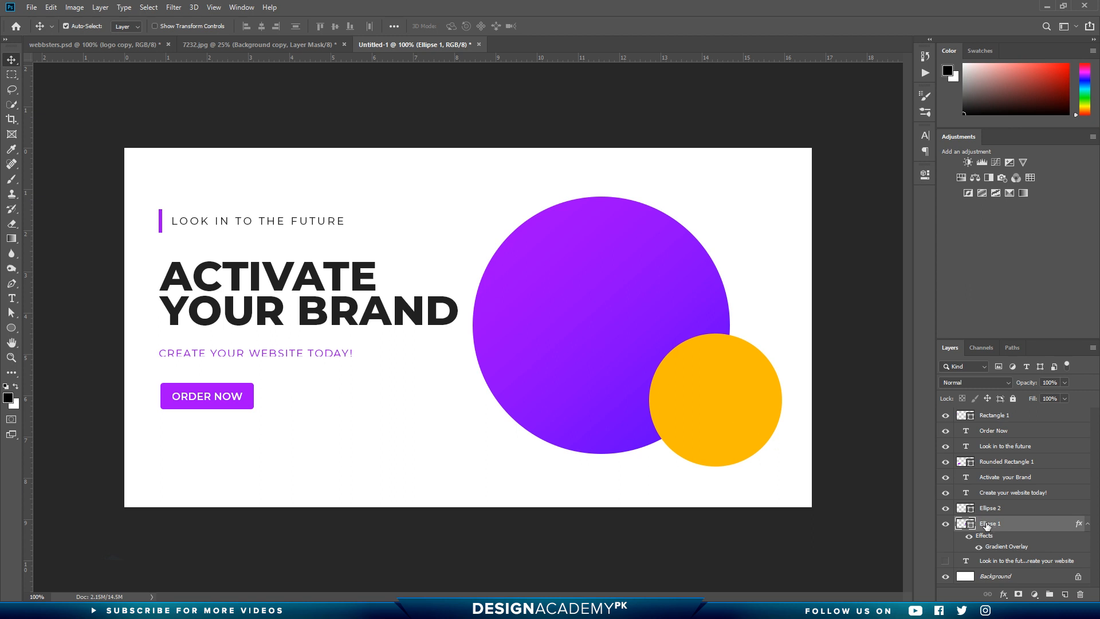
- Copy the large circle's layer style and paste it onto the small orange circle's layer
right_click(1004, 528)
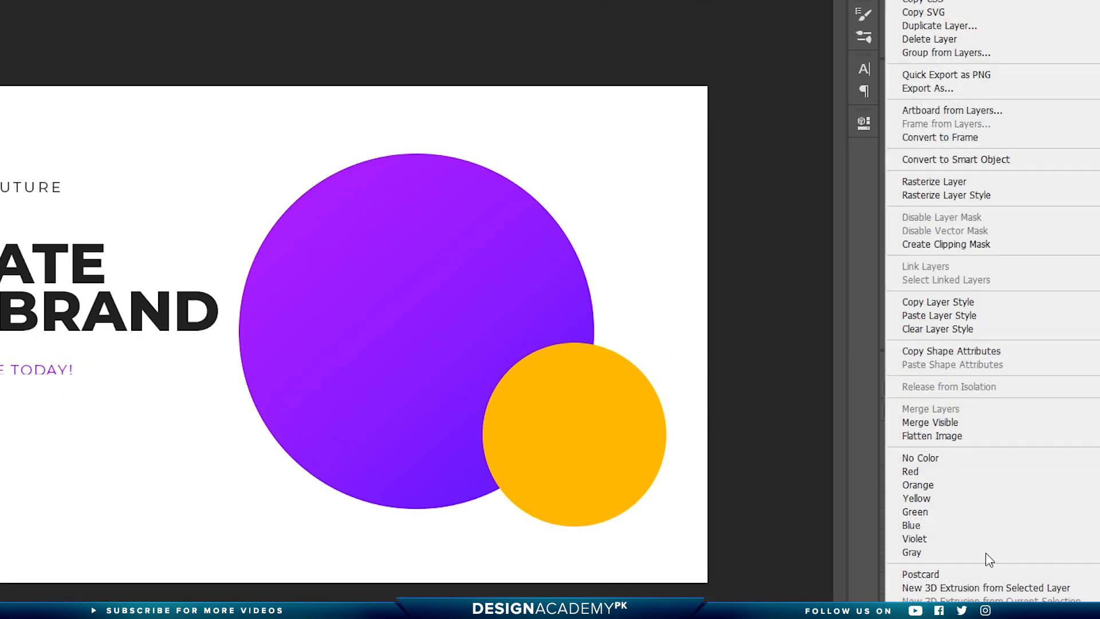
click(940, 302)
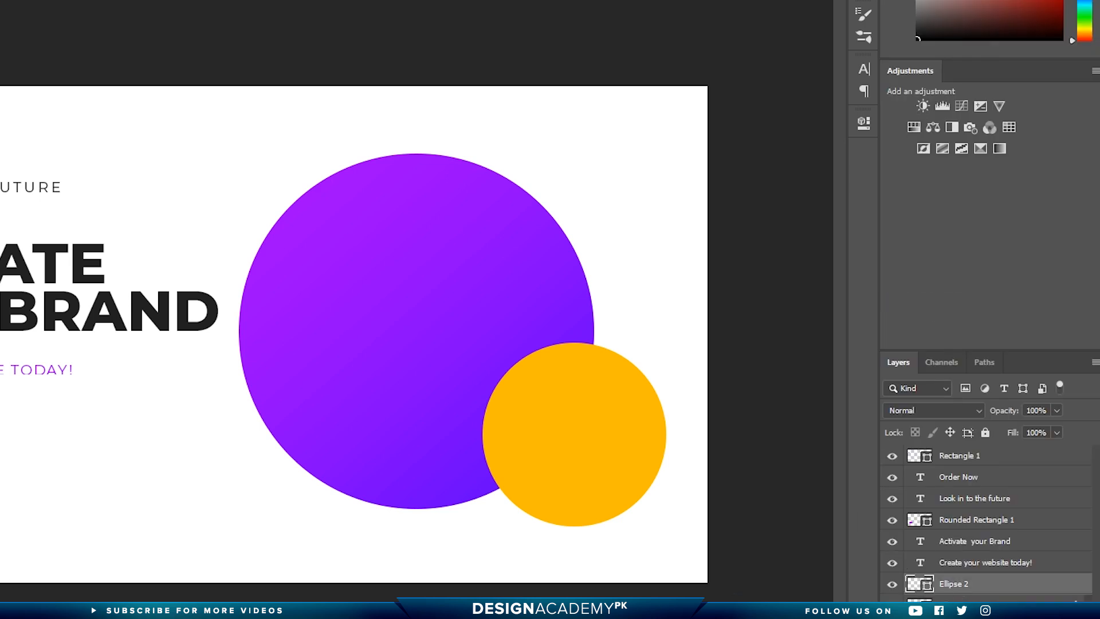
right_click(965, 587)
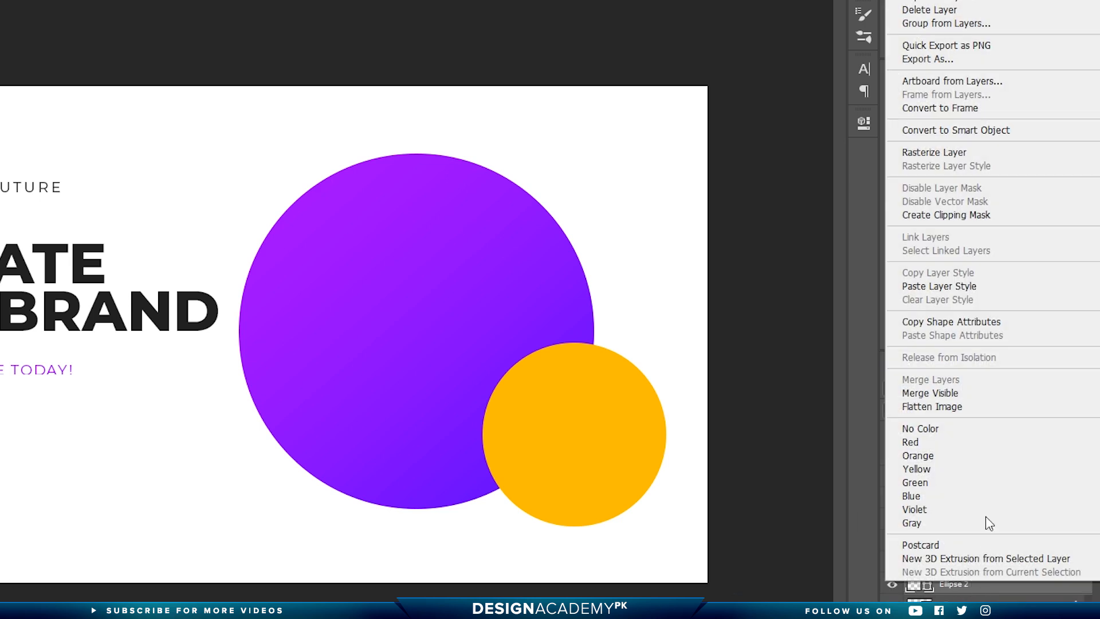
click(940, 287)
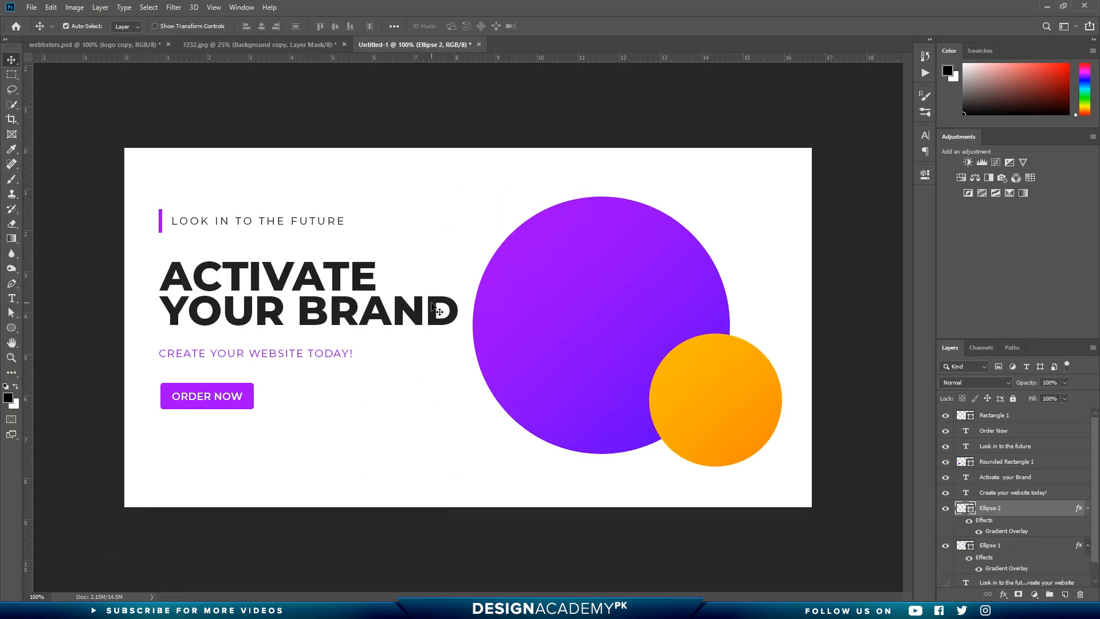
- Scale the "Activate your Brand" heading down proportionally to about 93% from its upper-left corner
click(184, 301)
key(ctrl+t)
drag(462, 340, 440, 340)
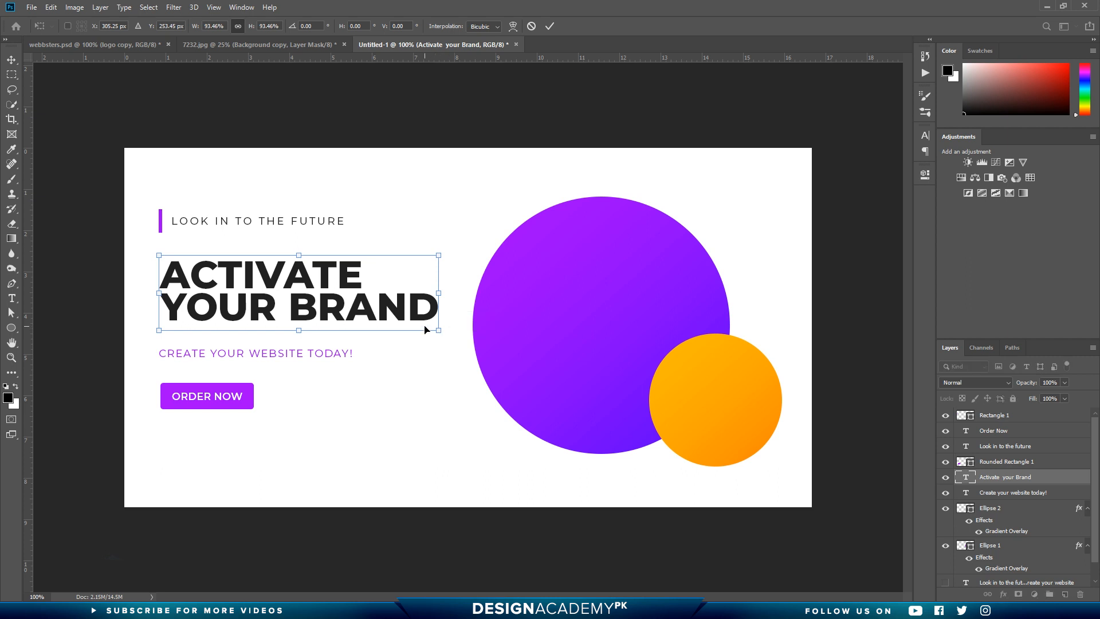
key(Return)
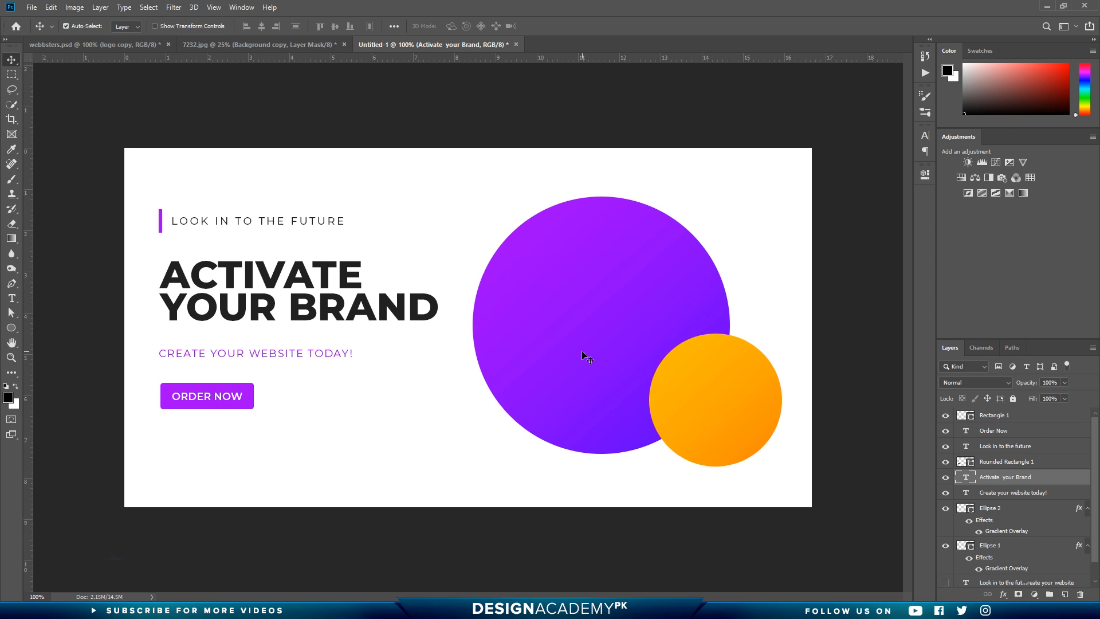
- Convert the masked woman layer in 7232.jpg to a smart object and bring it into the banner document as the topmost layer
click(259, 44)
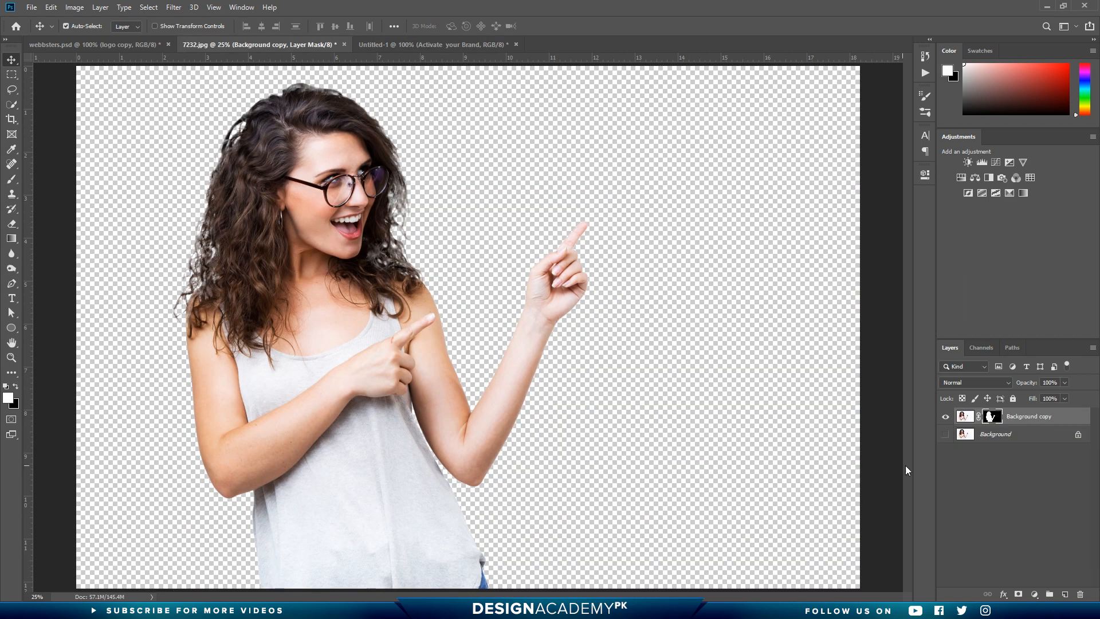
right_click(1021, 422)
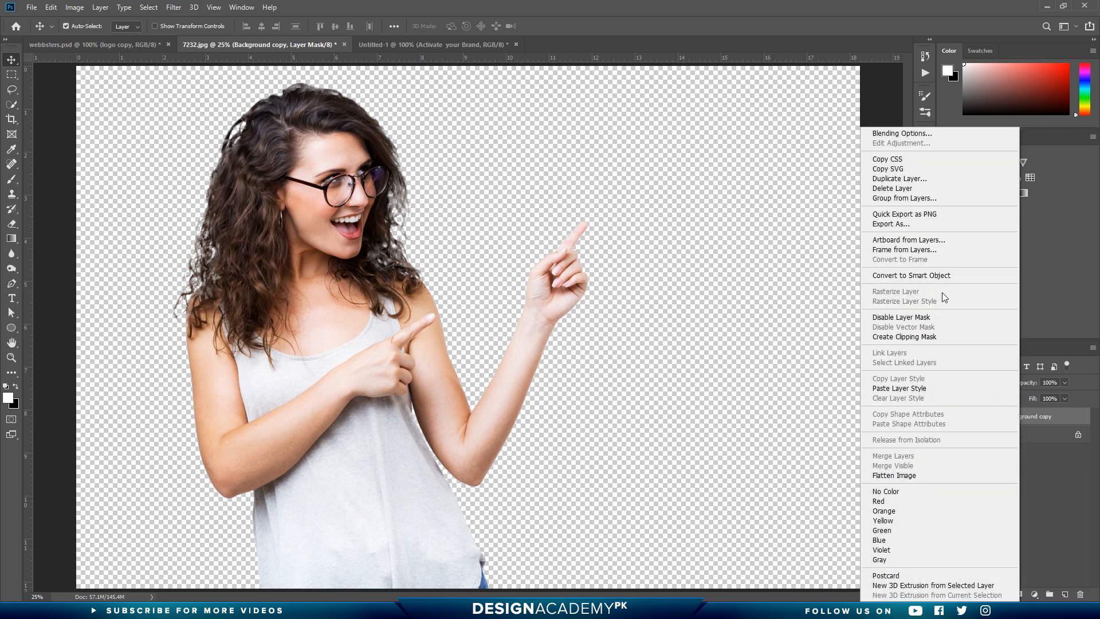
click(912, 275)
drag(1014, 416, 575, 312)
drag(997, 478, 1002, 418)
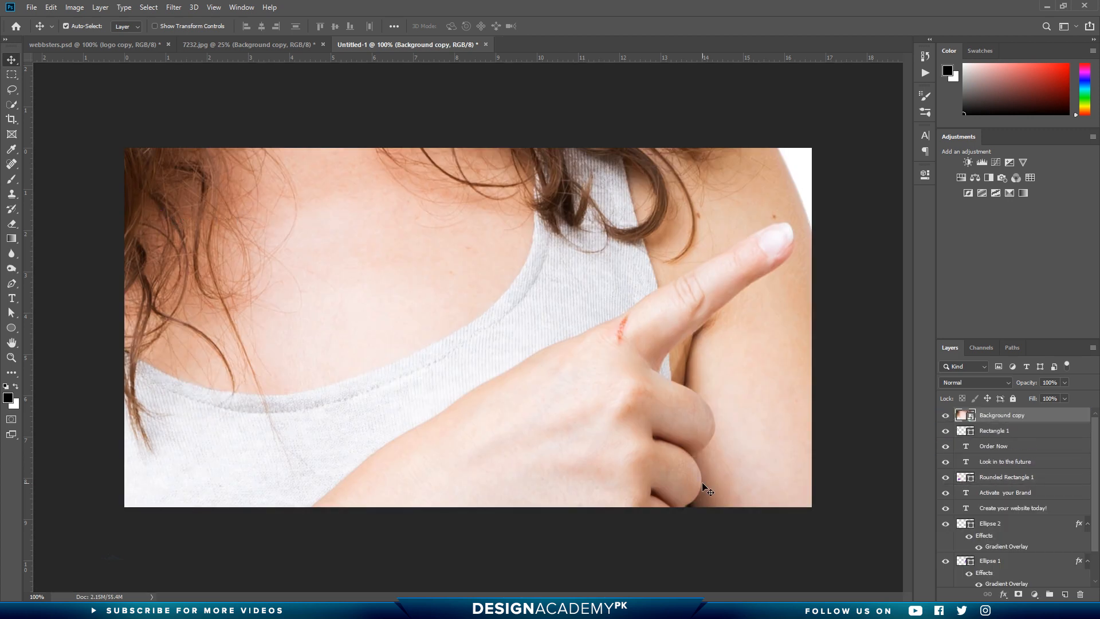
- Scale the woman layer down proportionally to about 83% and place her over the circles in the banner's right half
key(ctrl+t)
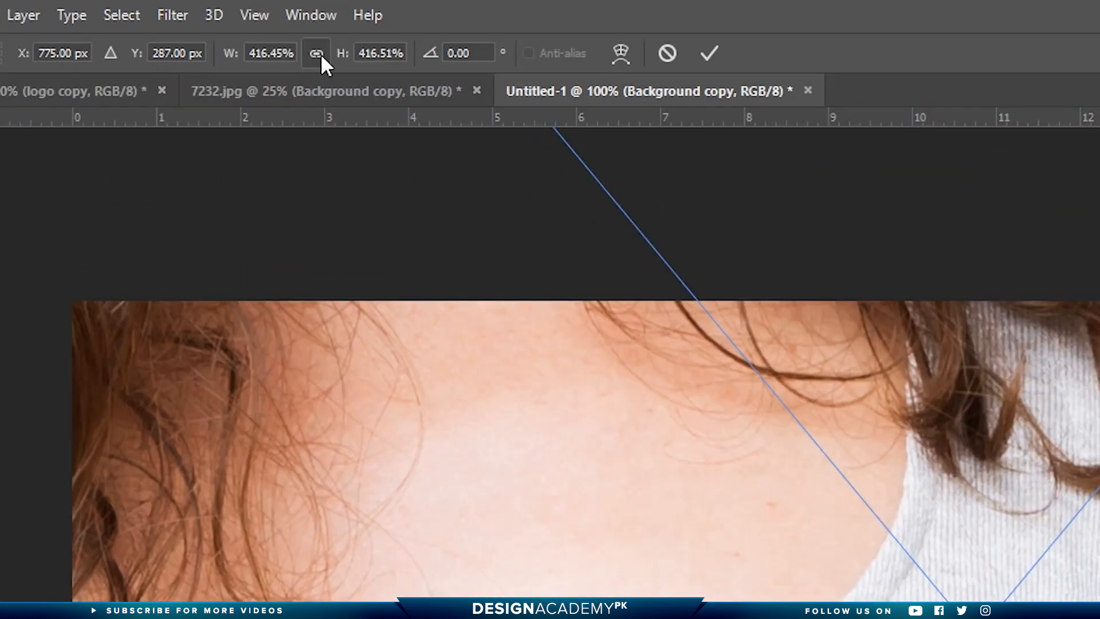
click(316, 53)
drag(344, 64, 1, 116)
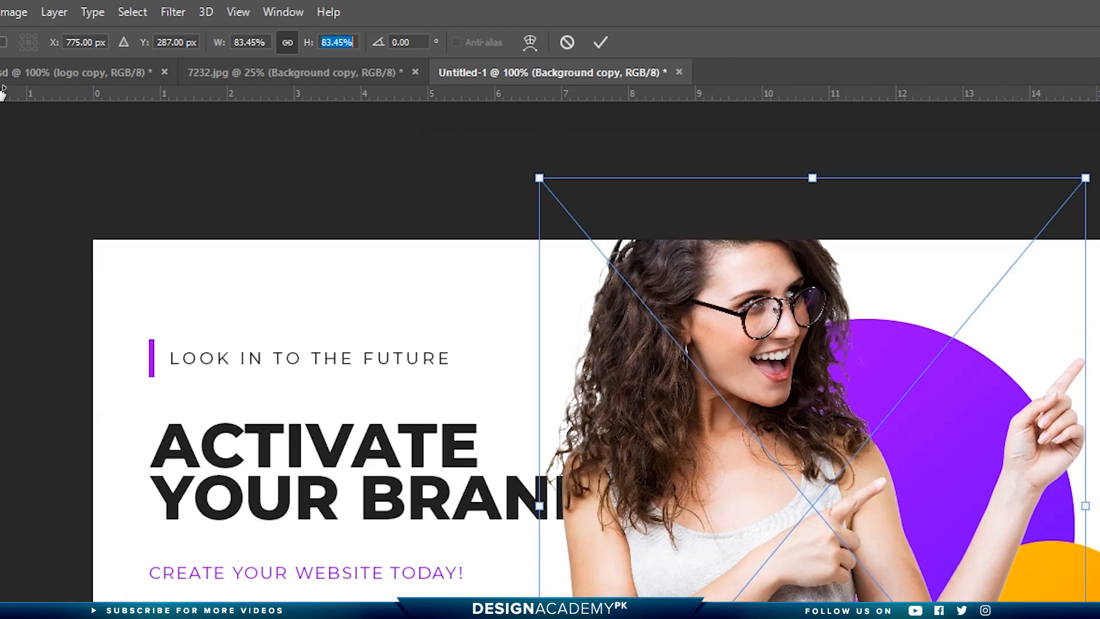
drag(524, 311, 575, 349)
- Flip the woman horizontally, scale her proportionally to about 73%, and position her in front of the circles, with her body meeting the banner's lower edge
right_click(567, 343)
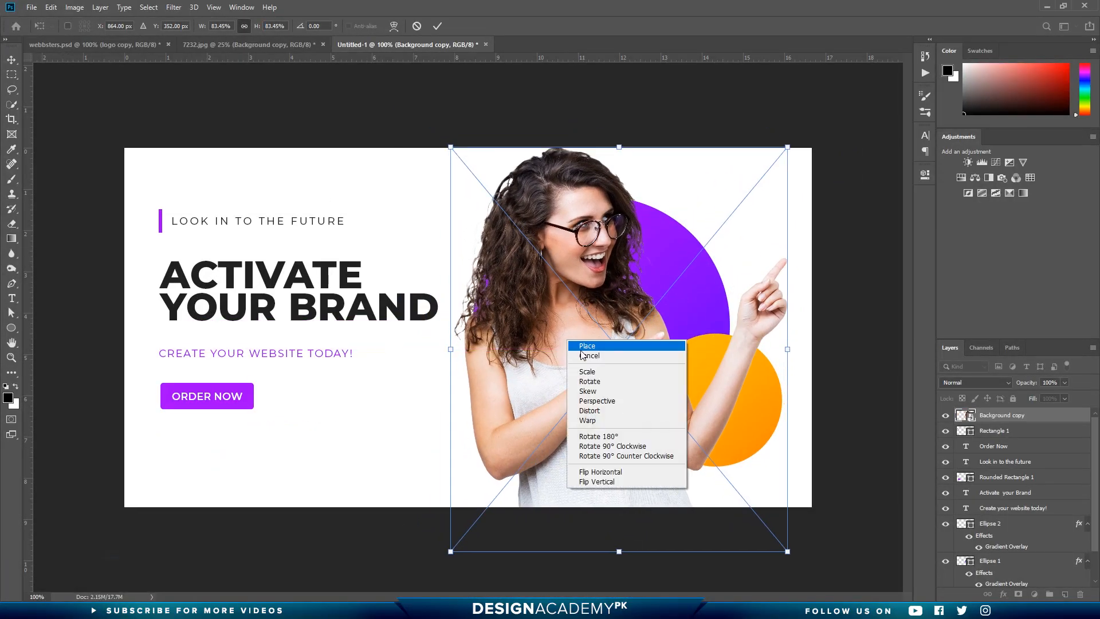
click(624, 475)
drag(688, 340, 664, 346)
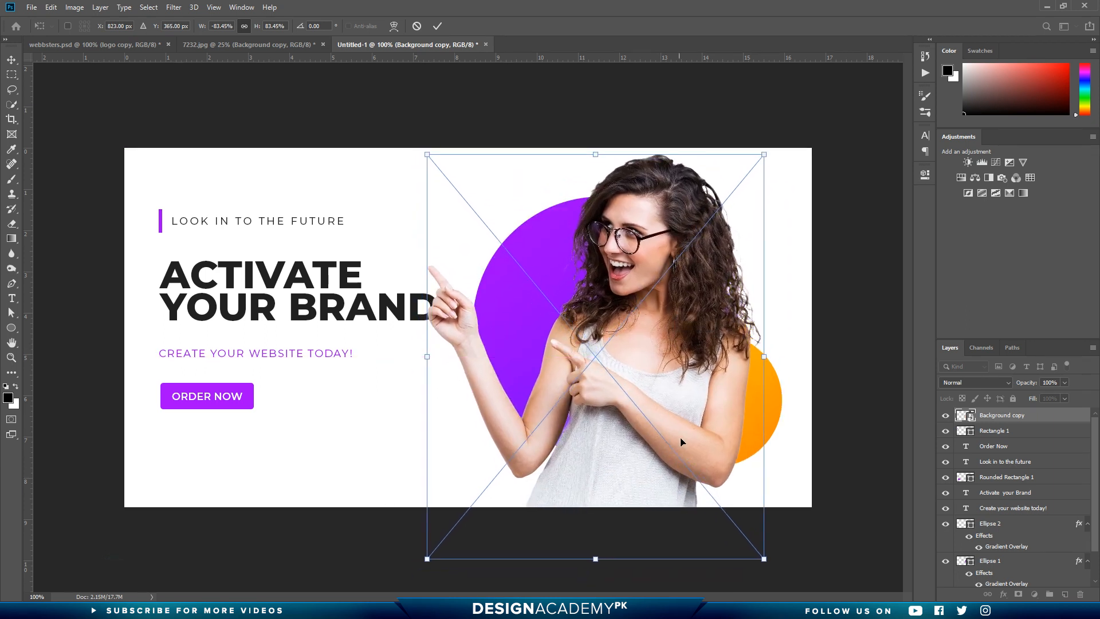
drag(767, 561, 724, 512)
drag(613, 370, 631, 406)
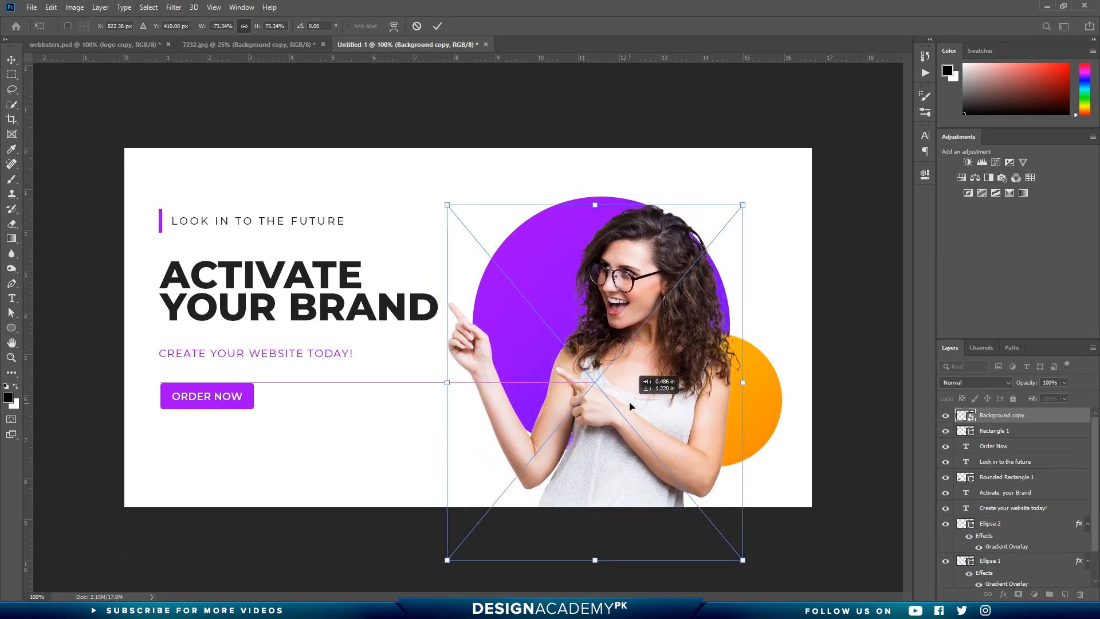
key(Return)
- Move the large purple circle slightly right and up, and the small orange circle slightly right, behind the woman
click(510, 273)
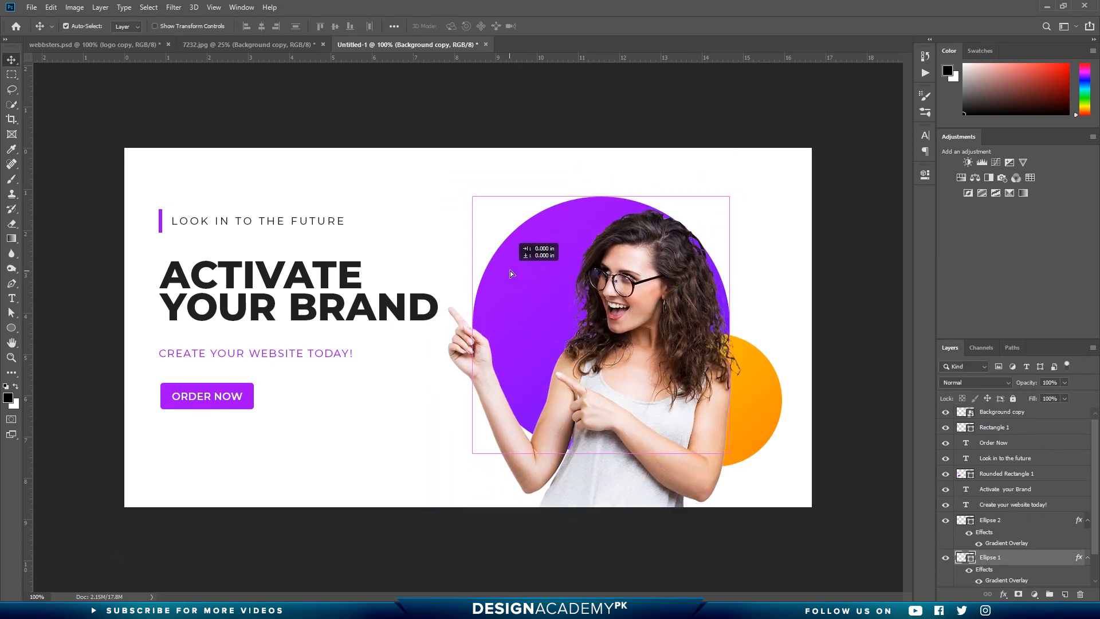
drag(510, 274, 527, 268)
drag(767, 425, 775, 421)
- Select all the text elements together with the "Order Now" button and move them slightly down as one block
mouse_move(141, 193)
mouse_down()
mouse_move(250, 338)
mouse_move(373, 450)
mouse_up()
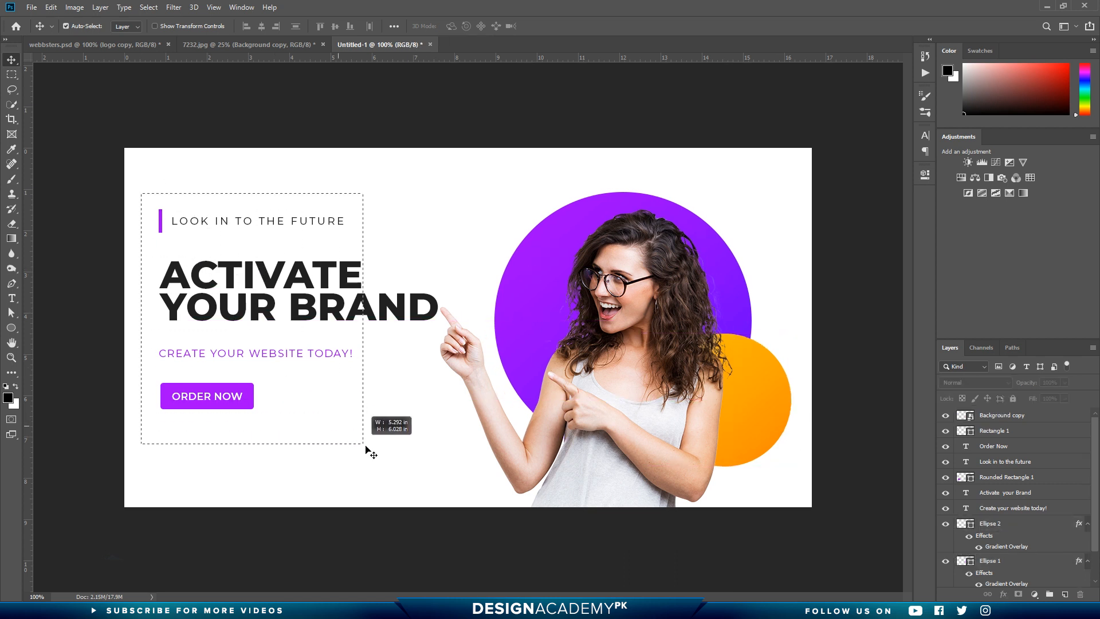
mouse_move(371, 321)
mouse_down()
mouse_move(362, 337)
mouse_move(371, 342)
mouse_up()
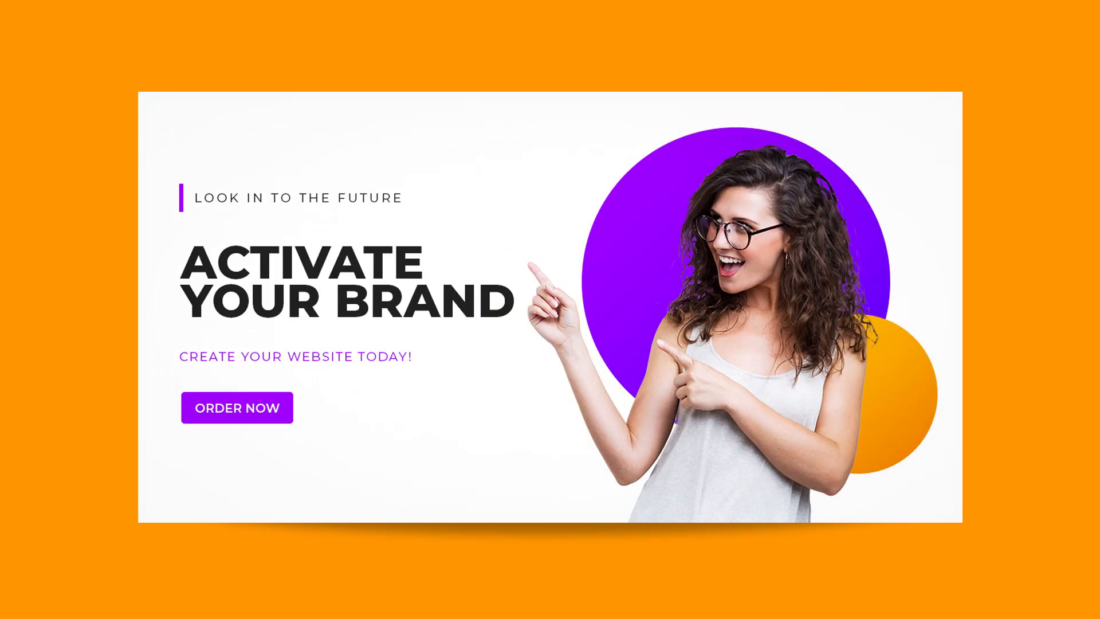